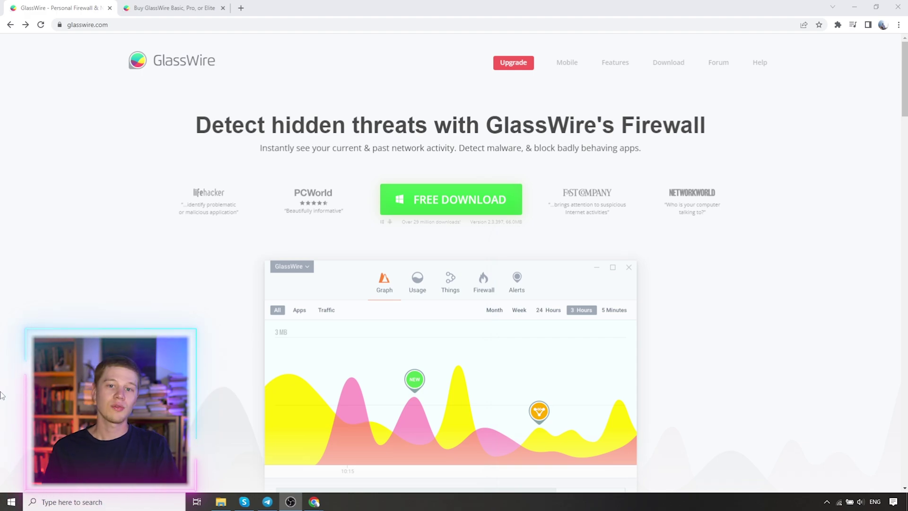
Preview the graph, firewall, alerts and device-monitoring feature items on glasswire.com
{"action": "scroll", "coordinate": [1, 396], "scroll_direction": "down", "scroll_amount": 9}
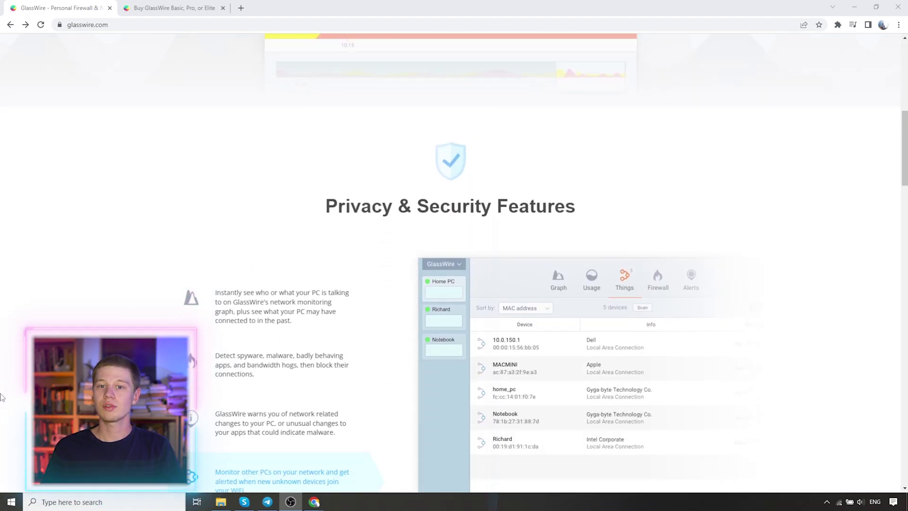
{"action": "scroll", "coordinate": [2, 396], "scroll_direction": "down", "scroll_amount": 2}
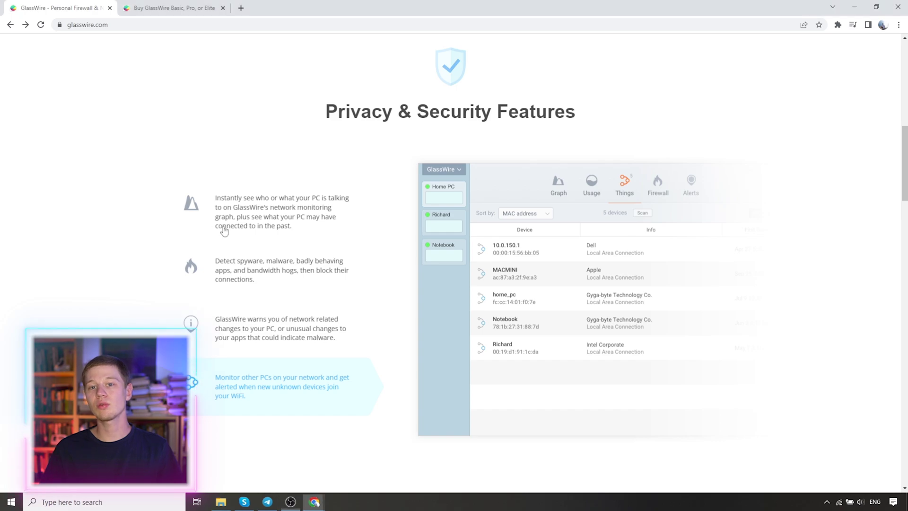
{"action": "left_click", "coordinate": [223, 229]}
{"action": "scroll", "coordinate": [234, 229], "scroll_direction": "down", "scroll_amount": 1}
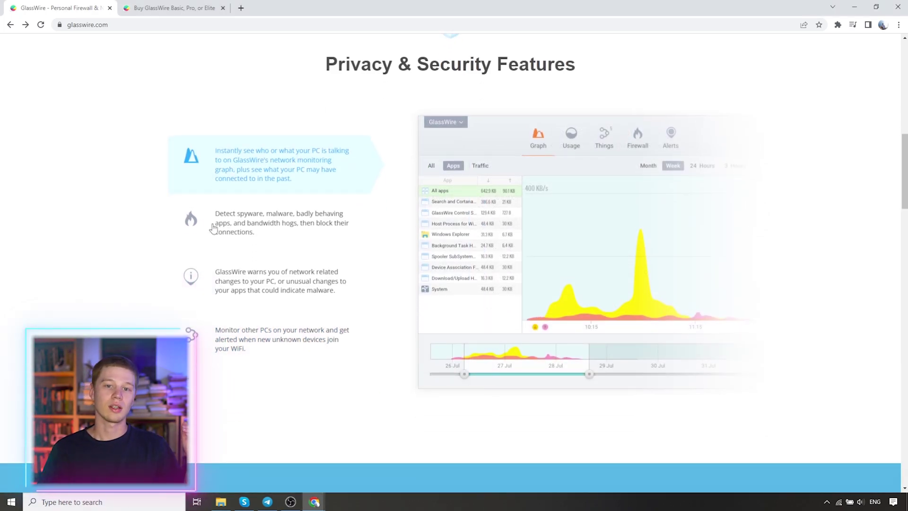
{"action": "left_click", "coordinate": [213, 229]}
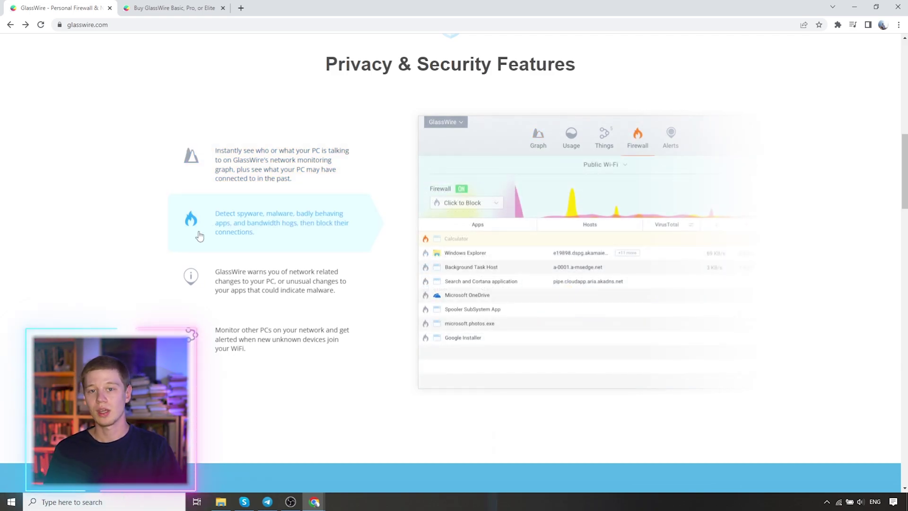
{"action": "left_click", "coordinate": [191, 287]}
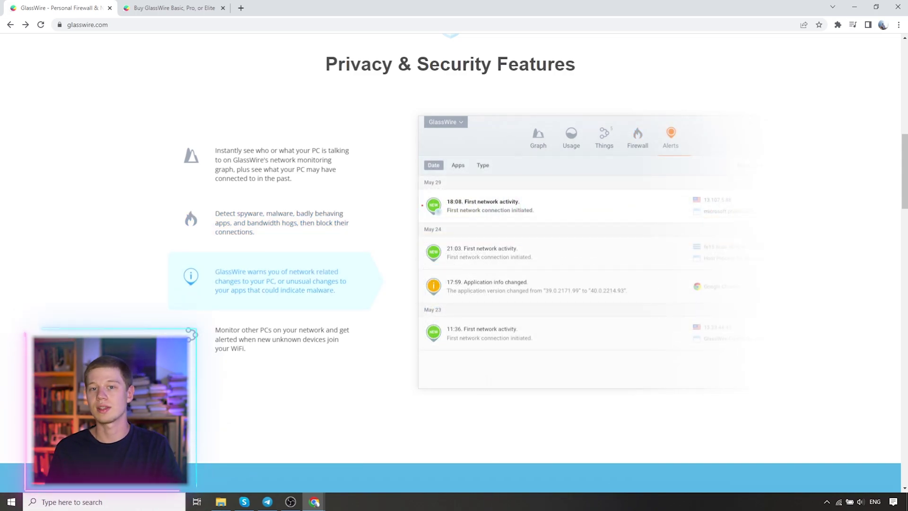
{"action": "left_click", "coordinate": [211, 347]}
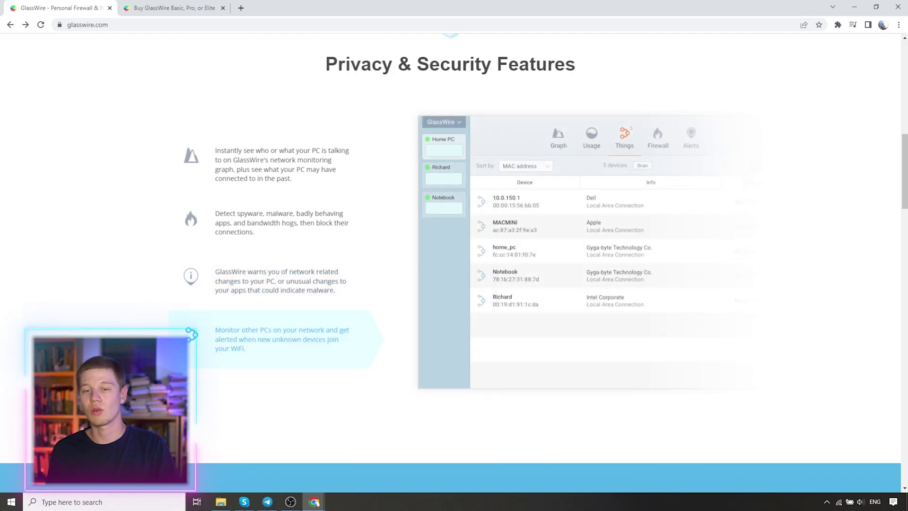
Scroll further down the page to the Buy GlassWire section
{"action": "scroll", "coordinate": [454, 265], "scroll_direction": "down", "scroll_amount": 8}
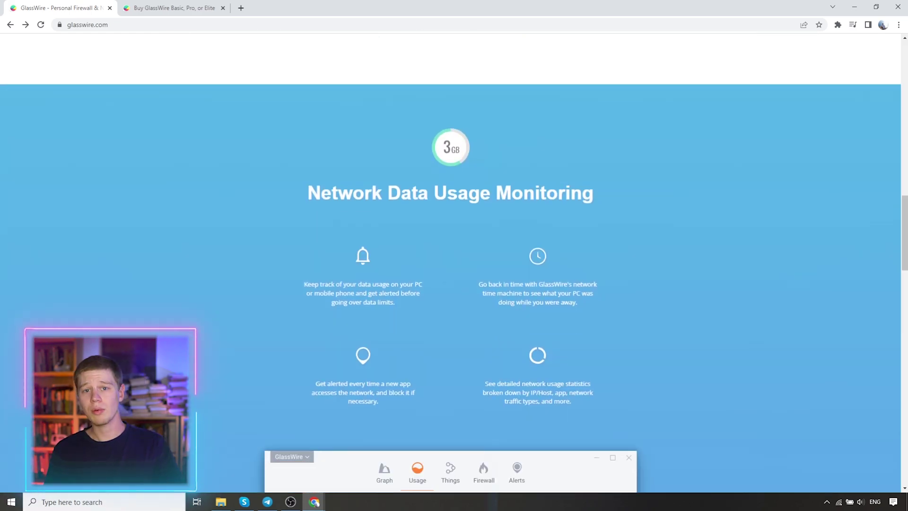
{"action": "scroll", "coordinate": [454, 265], "scroll_direction": "down", "scroll_amount": 2}
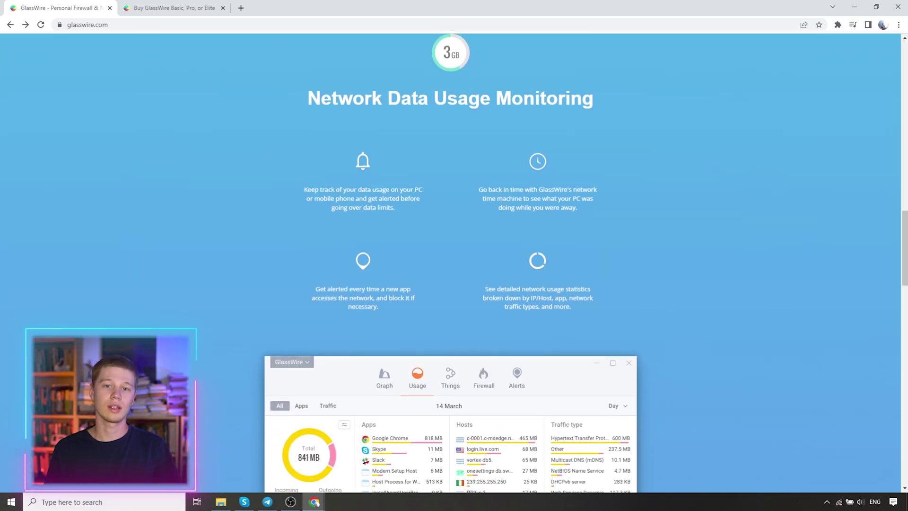
{"action": "scroll", "coordinate": [454, 265], "scroll_direction": "down", "scroll_amount": 1}
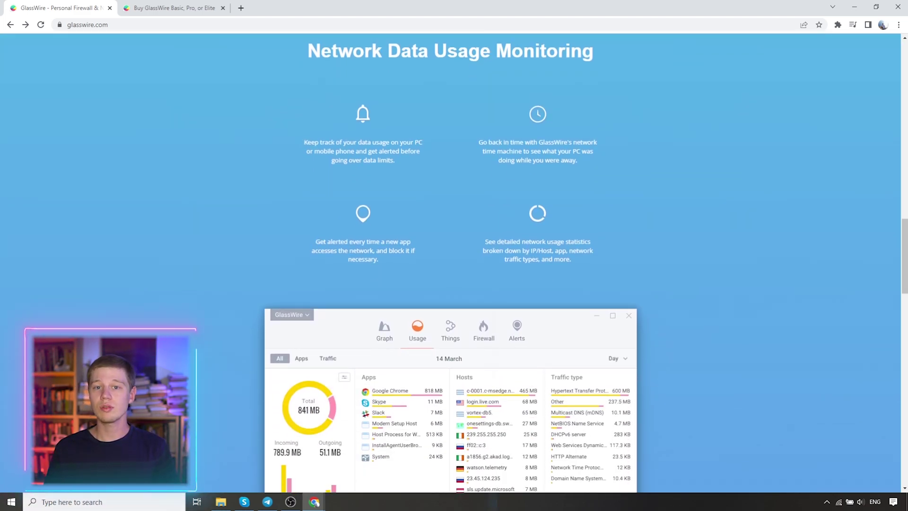
{"action": "scroll", "coordinate": [454, 265], "scroll_direction": "down", "scroll_amount": 4}
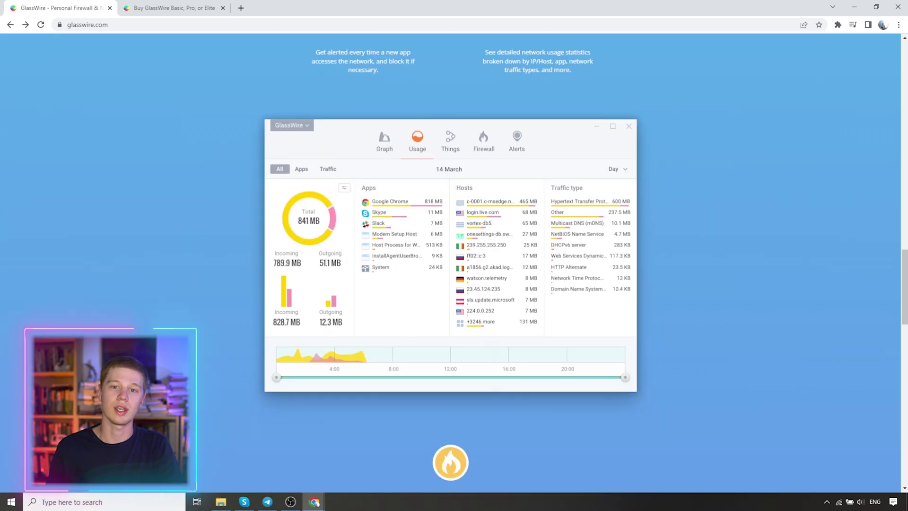
{"action": "scroll", "coordinate": [454, 265], "scroll_direction": "down", "scroll_amount": 5}
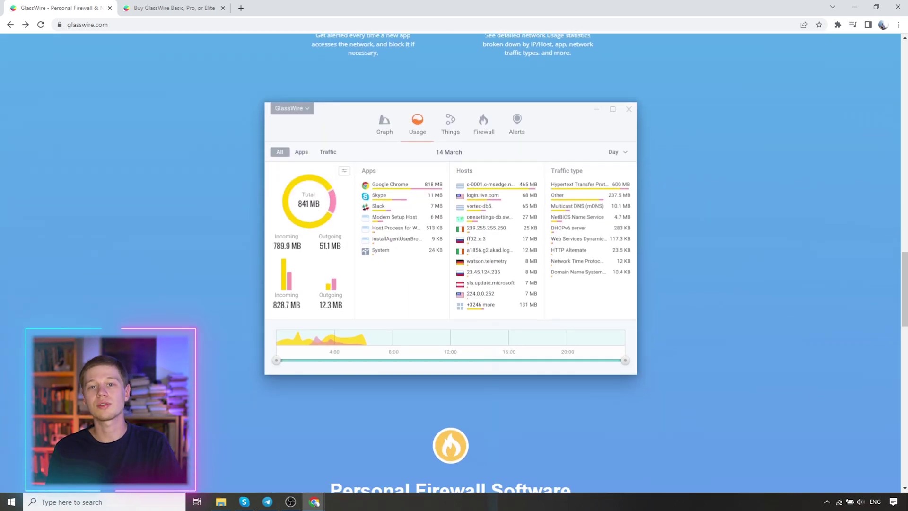
{"action": "scroll", "coordinate": [454, 264], "scroll_direction": "down", "scroll_amount": 3}
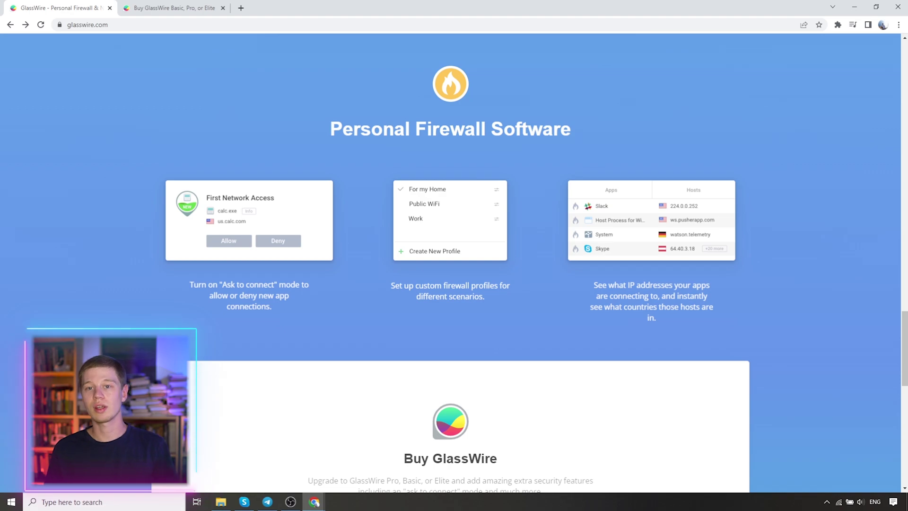
{"action": "scroll", "coordinate": [454, 265], "scroll_direction": "down", "scroll_amount": 4}
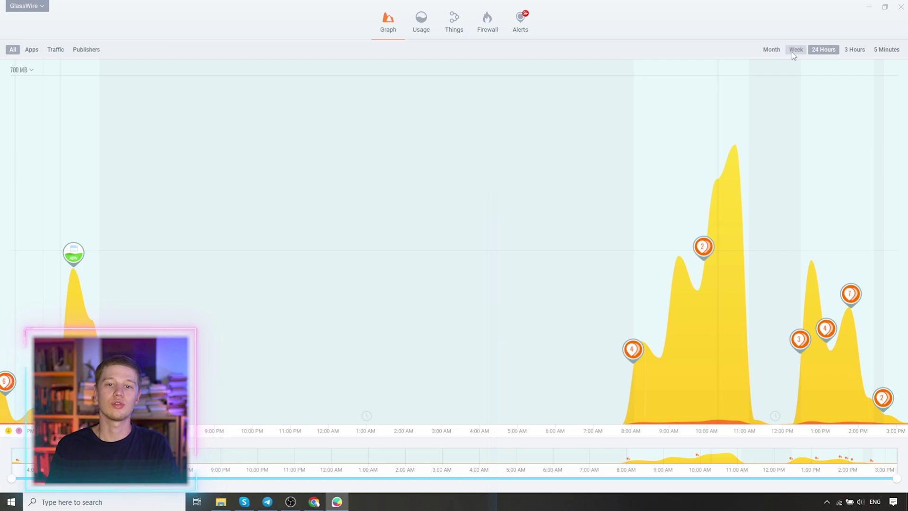
Switch the graph to Week and open the 19 Apr VirusTotal scan event for Office Click-to-Run
{"action": "left_click", "coordinate": [795, 50]}
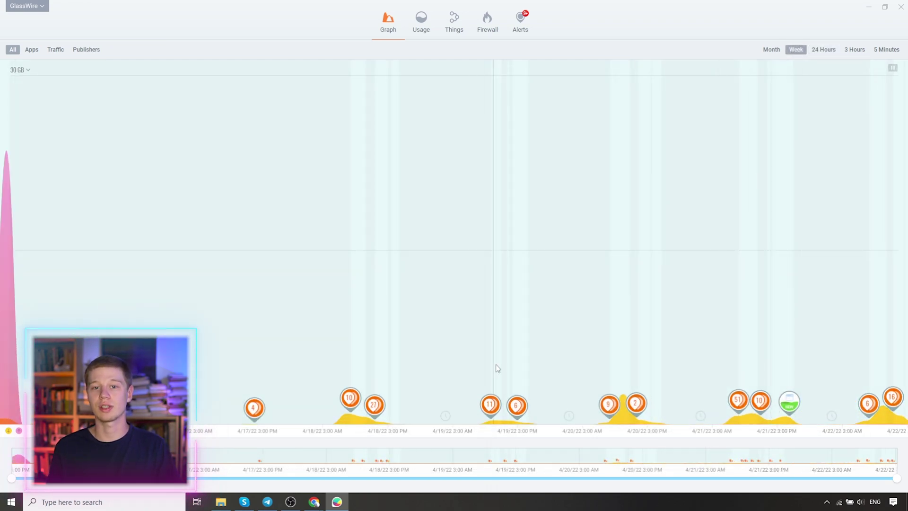
{"action": "left_click", "coordinate": [490, 407]}
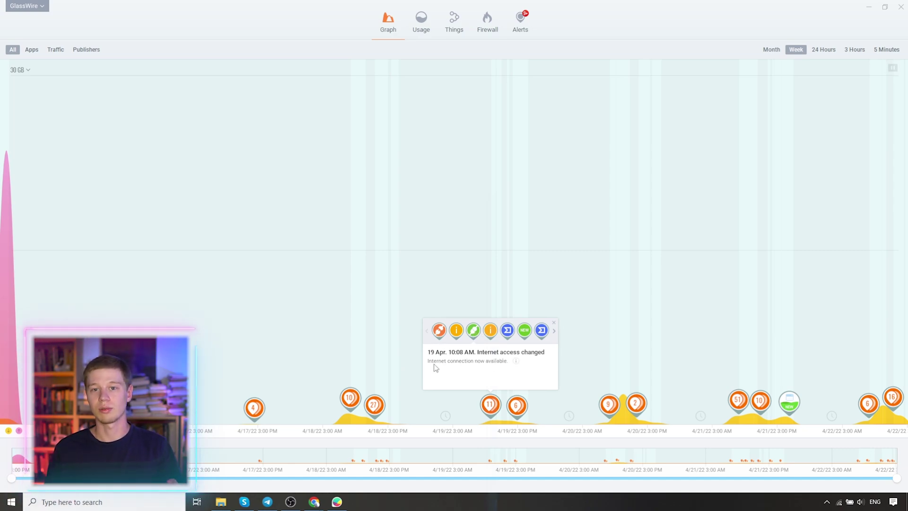
{"action": "left_click", "coordinate": [509, 332]}
{"action": "left_click", "coordinate": [510, 332]}
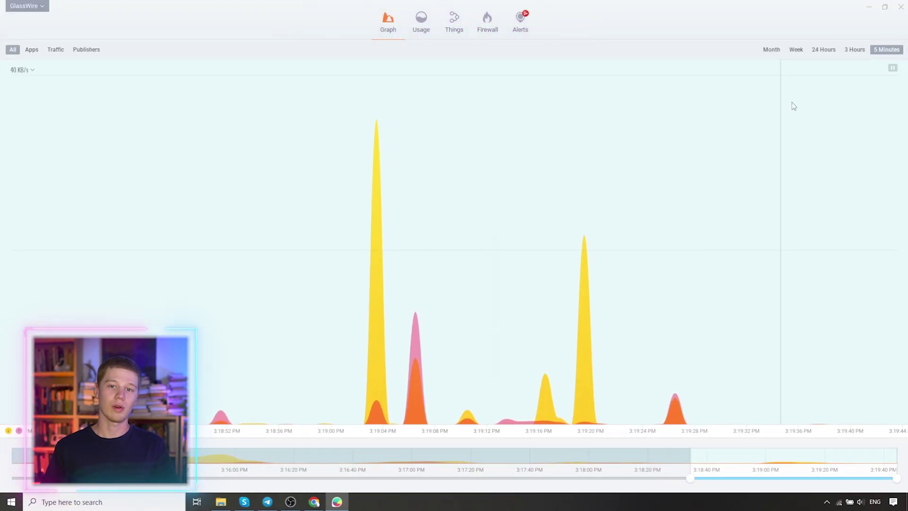
Step through 3 Hours and 24 Hours back to Week, then reopen the 19 Apr VirusTotal alert
{"action": "left_click", "coordinate": [856, 50]}
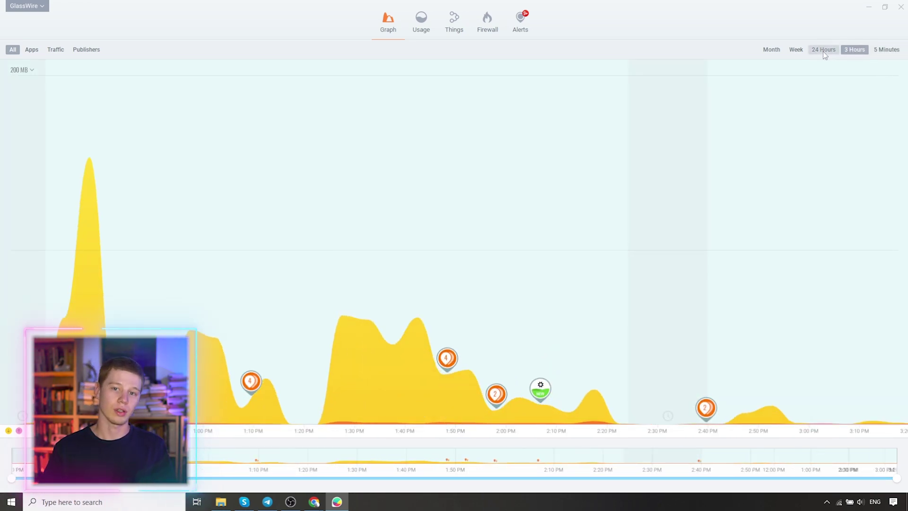
{"action": "left_click", "coordinate": [824, 51]}
{"action": "left_click", "coordinate": [795, 50]}
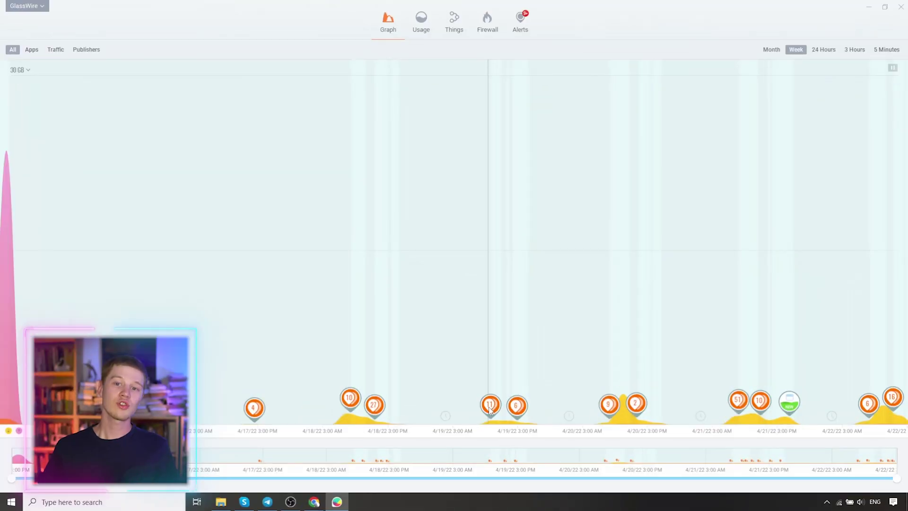
{"action": "left_click", "coordinate": [491, 404]}
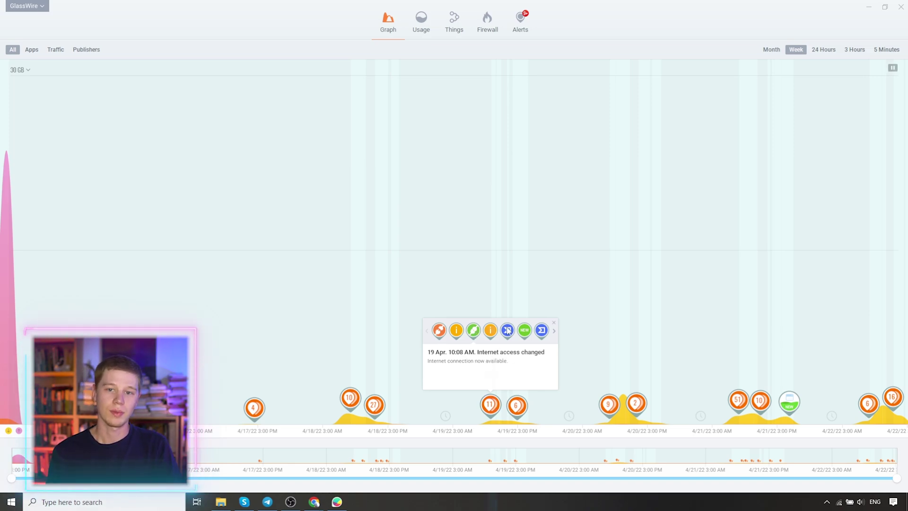
{"action": "left_click", "coordinate": [511, 333]}
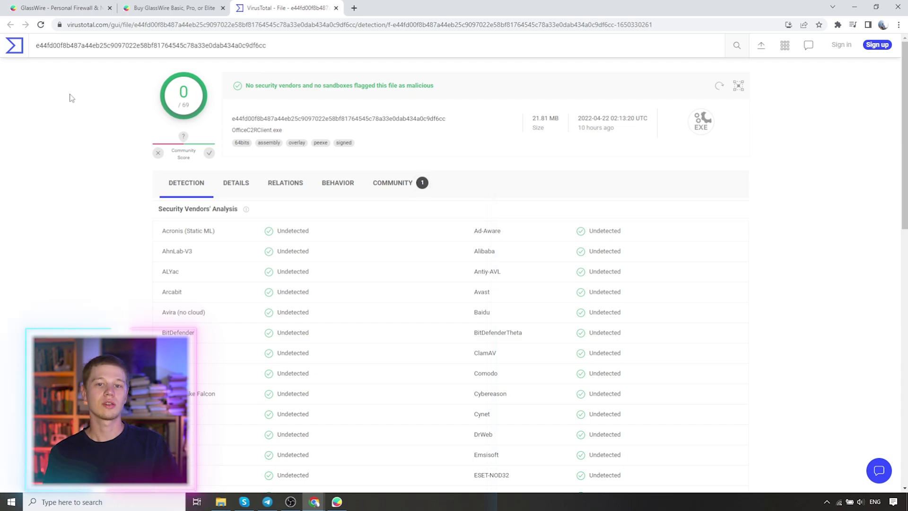
Check OfficeC2RClient.exe has no detections, then go from VirusTotal home to the VT Hunting page
{"action": "scroll", "coordinate": [71, 98], "scroll_direction": "down", "scroll_amount": 9}
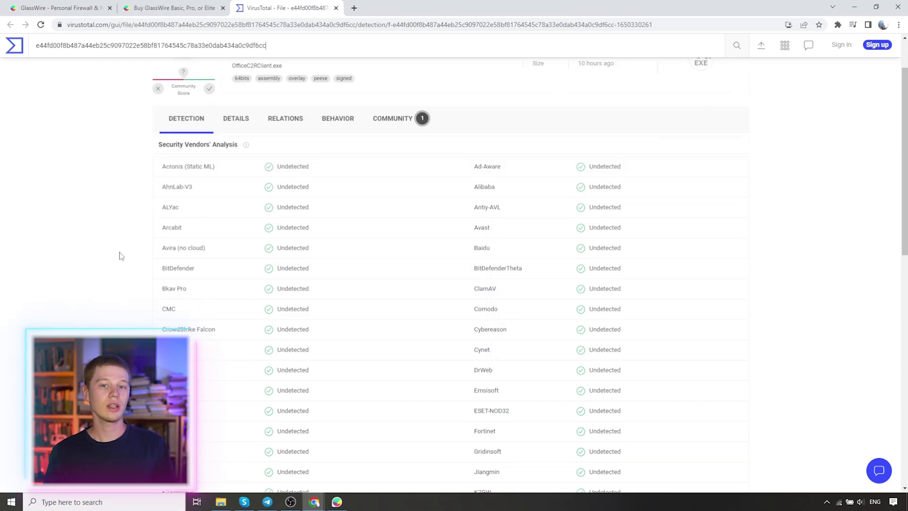
{"action": "left_click", "coordinate": [15, 50]}
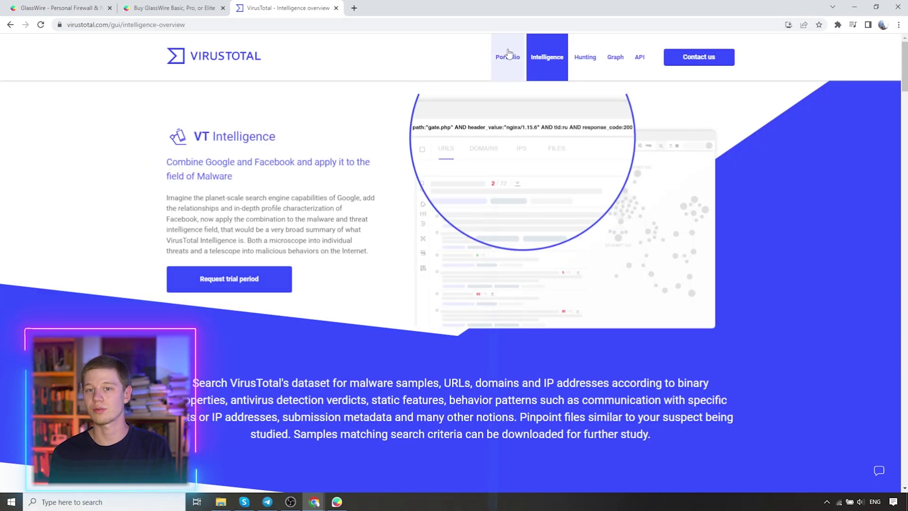
{"action": "left_click", "coordinate": [508, 53]}
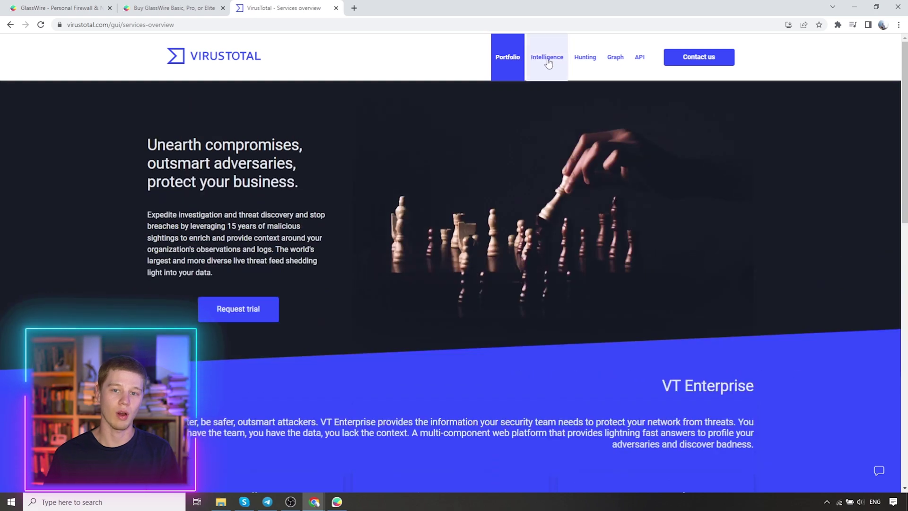
{"action": "left_click", "coordinate": [580, 63]}
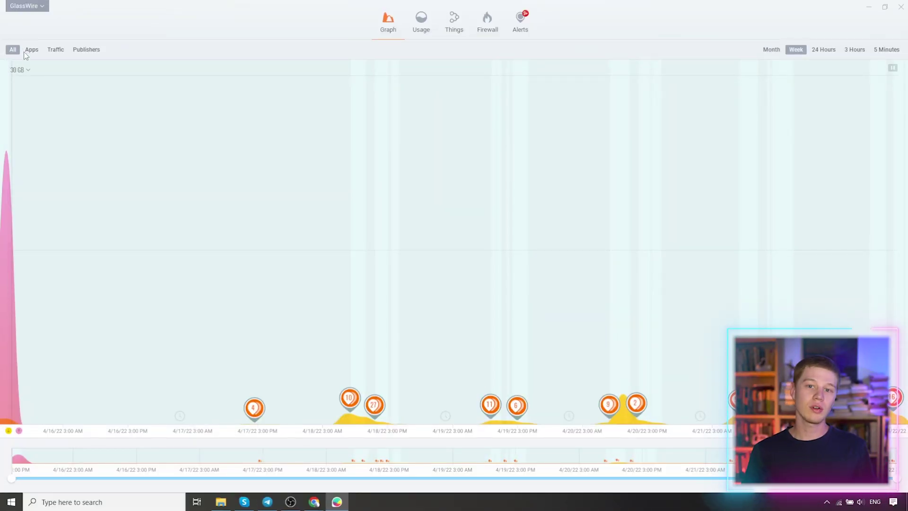
Graph traffic by app, showing SFTP module traffic sorted by upload, then switch to traffic type
{"action": "left_click", "coordinate": [29, 50]}
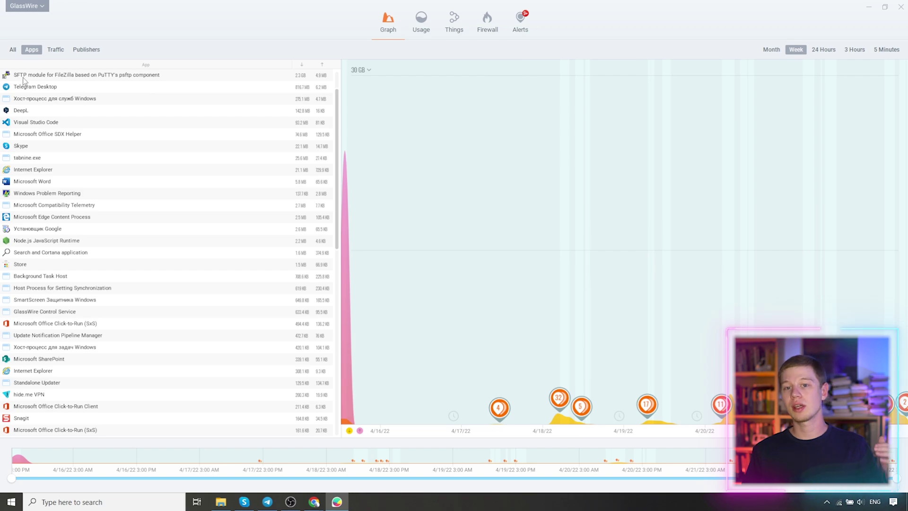
{"action": "left_click", "coordinate": [324, 79]}
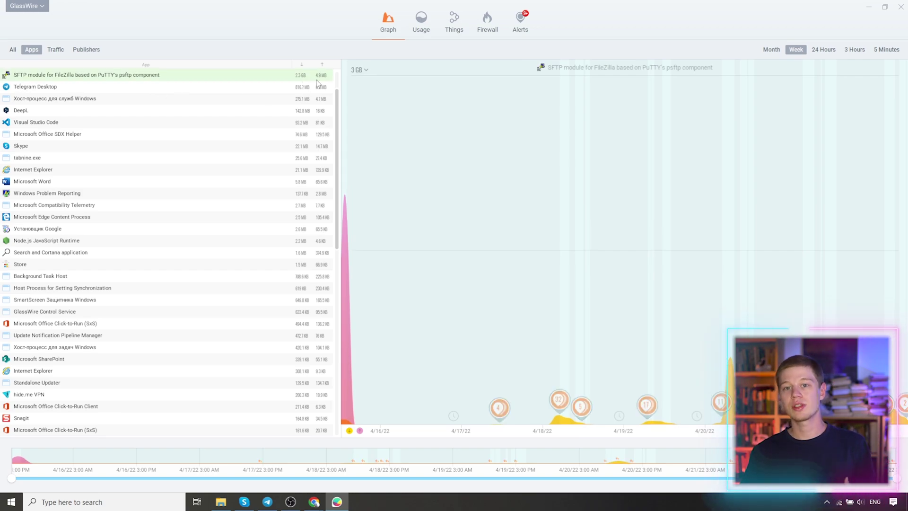
{"action": "left_click", "coordinate": [322, 66]}
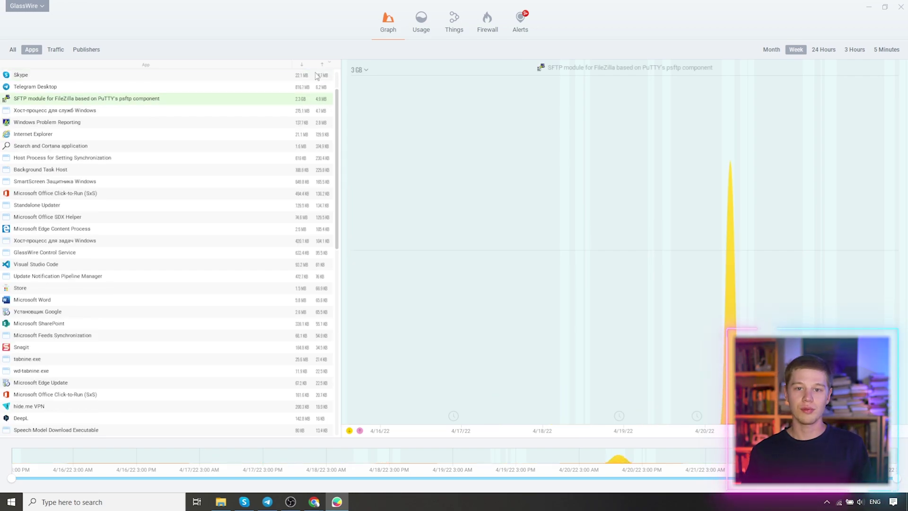
{"action": "left_click", "coordinate": [55, 50]}
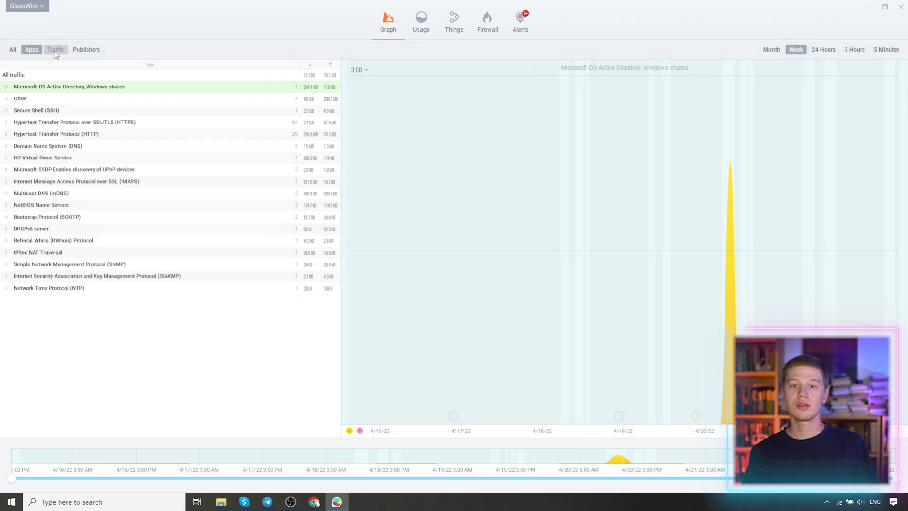
Graph traffic by publisher, first all publishers together, then Microsoft Windows alone
{"action": "left_click", "coordinate": [86, 49]}
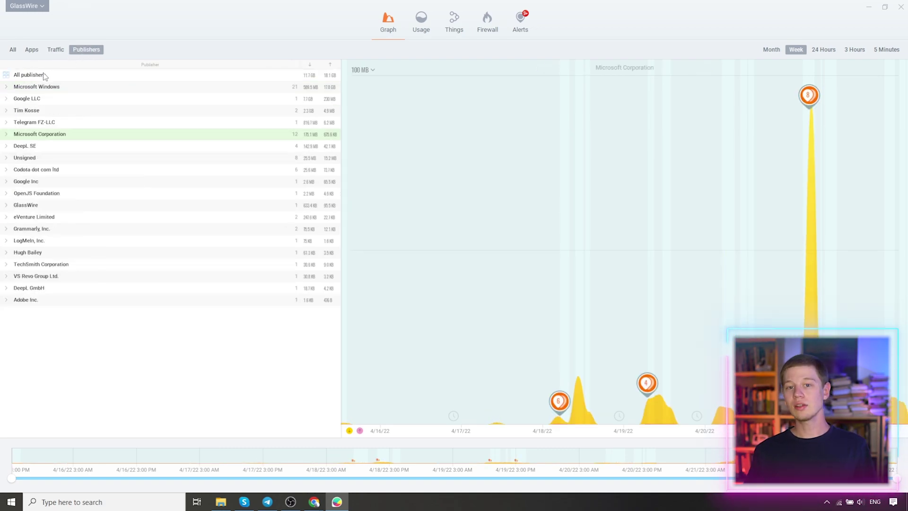
{"action": "left_click", "coordinate": [30, 75]}
{"action": "left_click", "coordinate": [22, 88]}
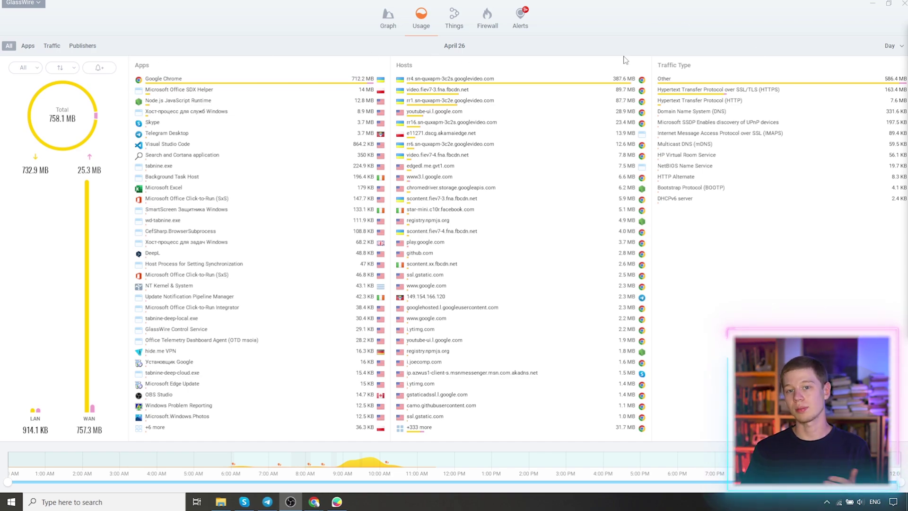
{"action": "left_click", "coordinate": [895, 47]}
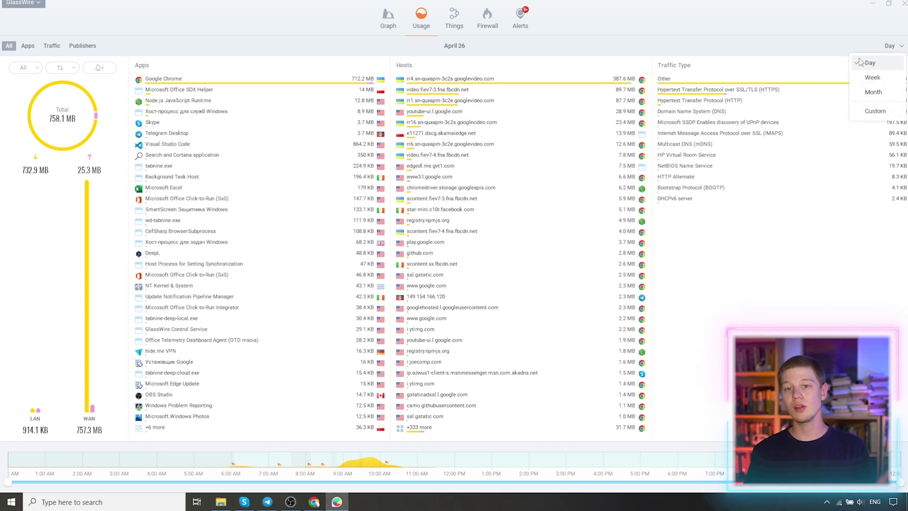
{"action": "left_click", "coordinate": [19, 70]}
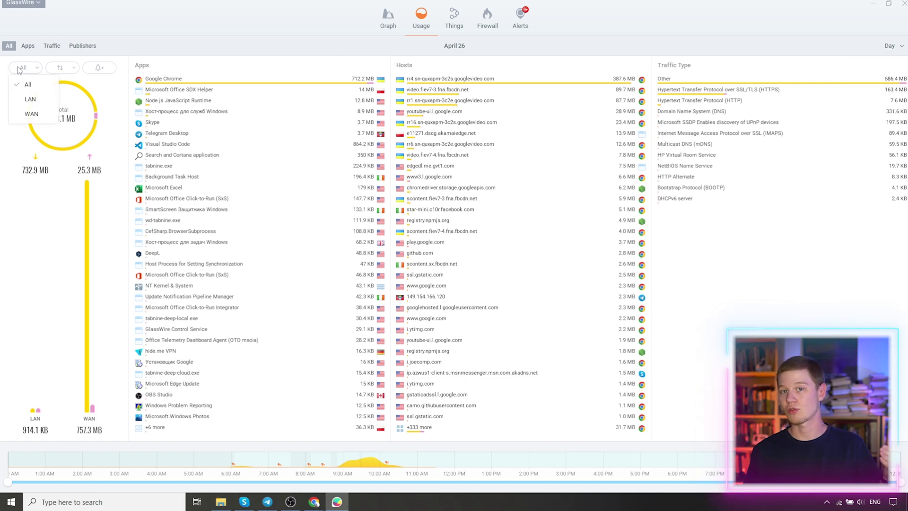
{"action": "left_click", "coordinate": [60, 68]}
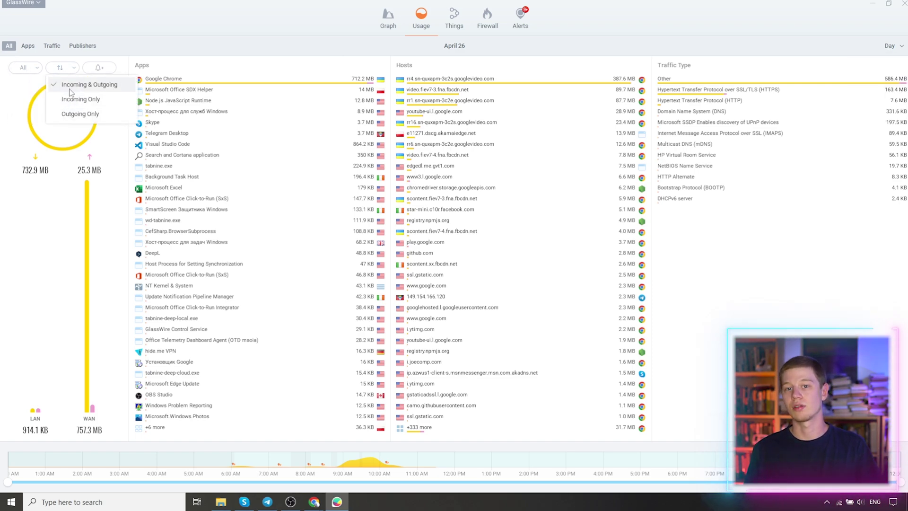
{"action": "left_click", "coordinate": [98, 69]}
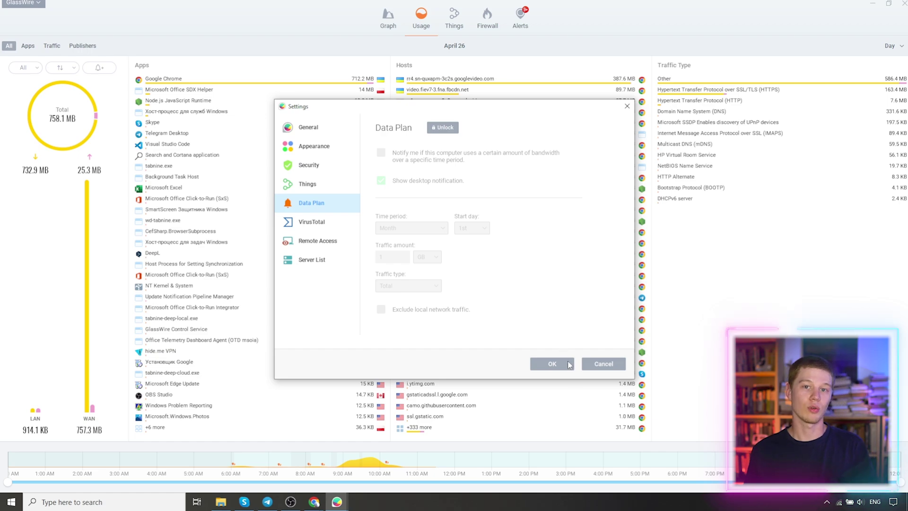
{"action": "left_click", "coordinate": [552, 364]}
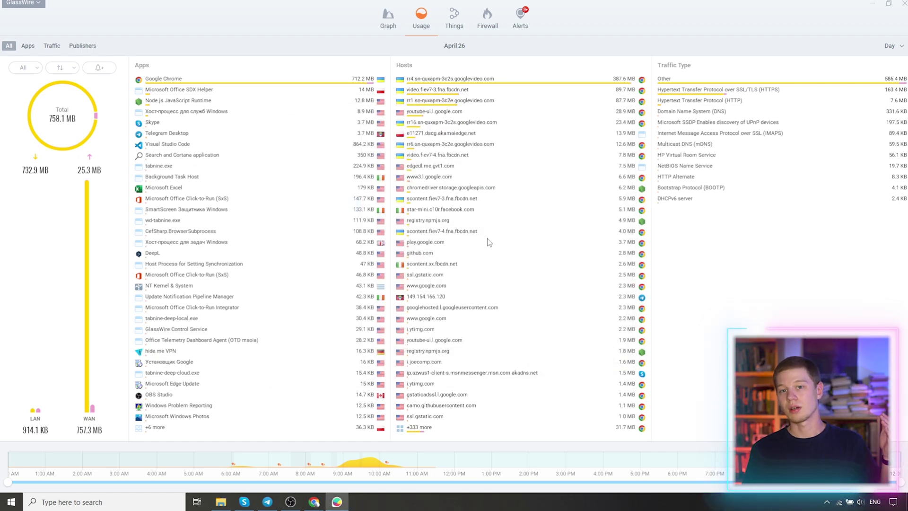
{"action": "mouse_move", "coordinate": [381, 105]}
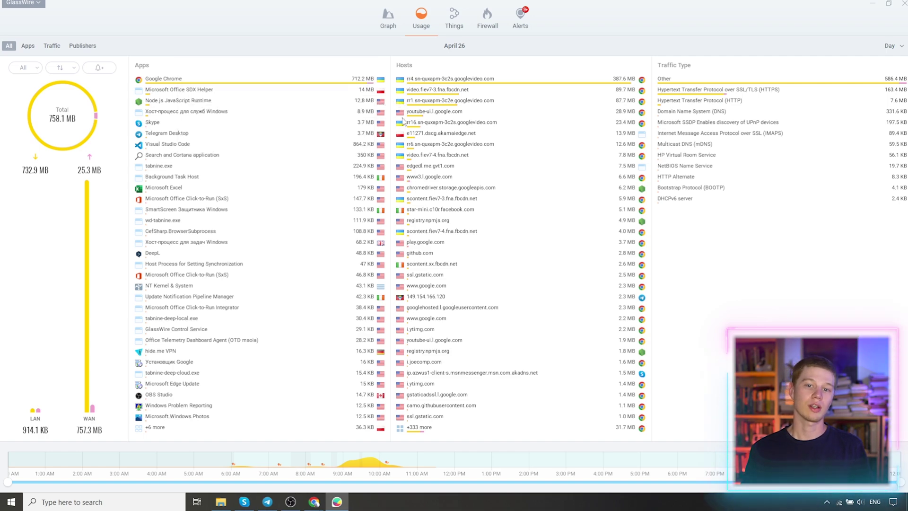
{"action": "mouse_move", "coordinate": [402, 115]}
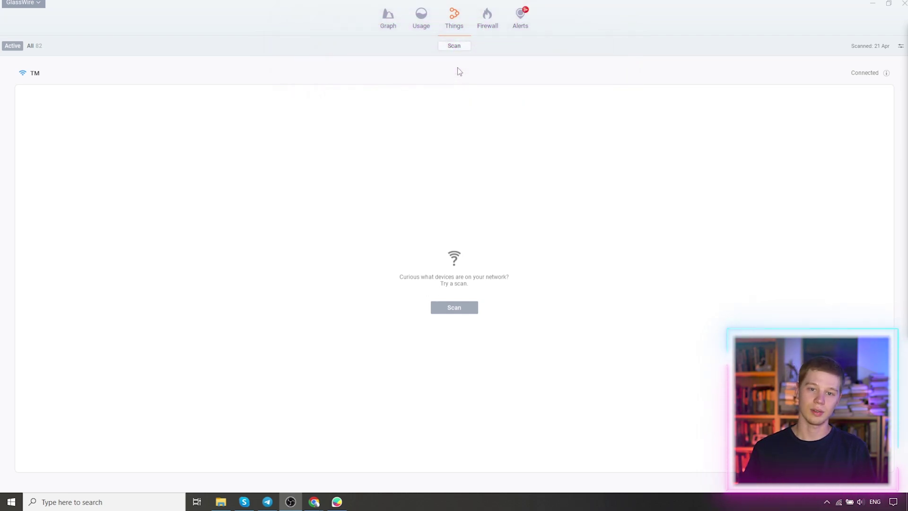
Scan the network for devices and open the actions for the Xiaomi device at 192.168.88.33
{"action": "left_click", "coordinate": [454, 47]}
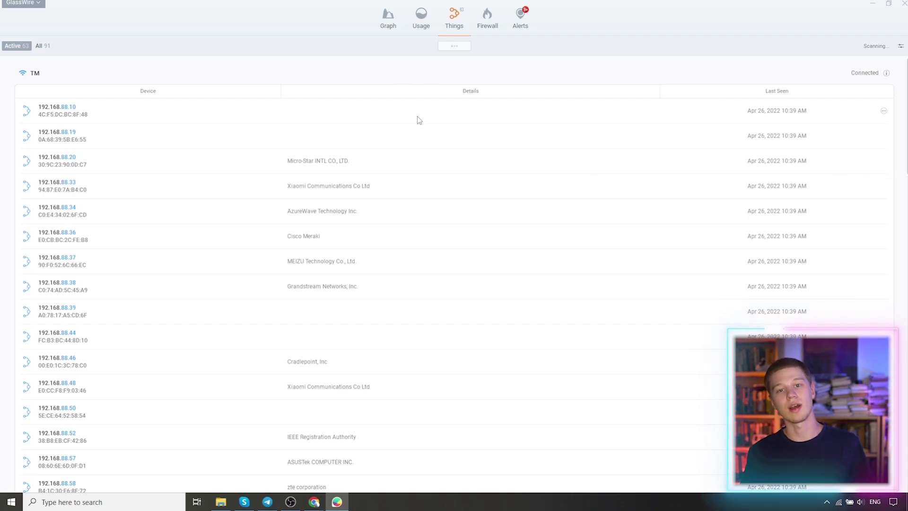
{"action": "scroll", "coordinate": [419, 121], "scroll_direction": "down", "scroll_amount": 5}
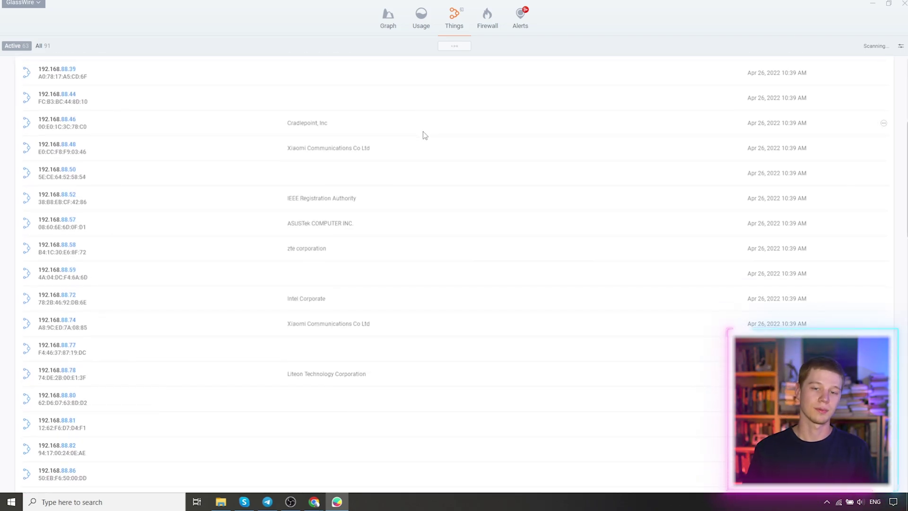
{"action": "scroll", "coordinate": [421, 138], "scroll_direction": "up", "scroll_amount": 5}
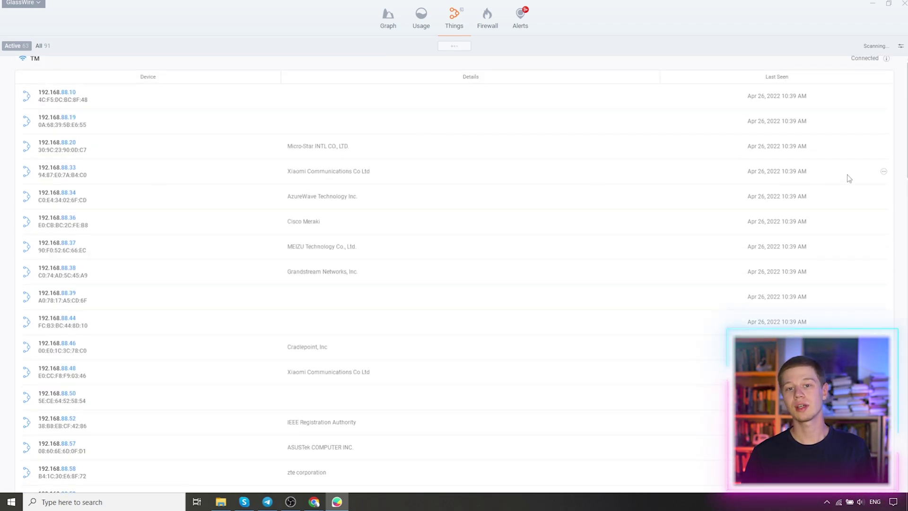
{"action": "left_click", "coordinate": [883, 172]}
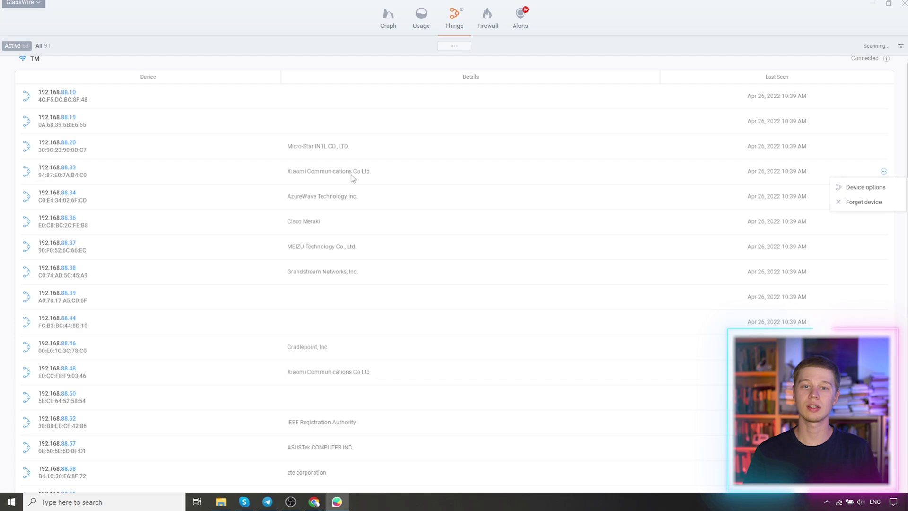
Open Device options for 192.168.88.33, enter Name and Description, then cancel without changes
{"action": "left_click", "coordinate": [852, 188]}
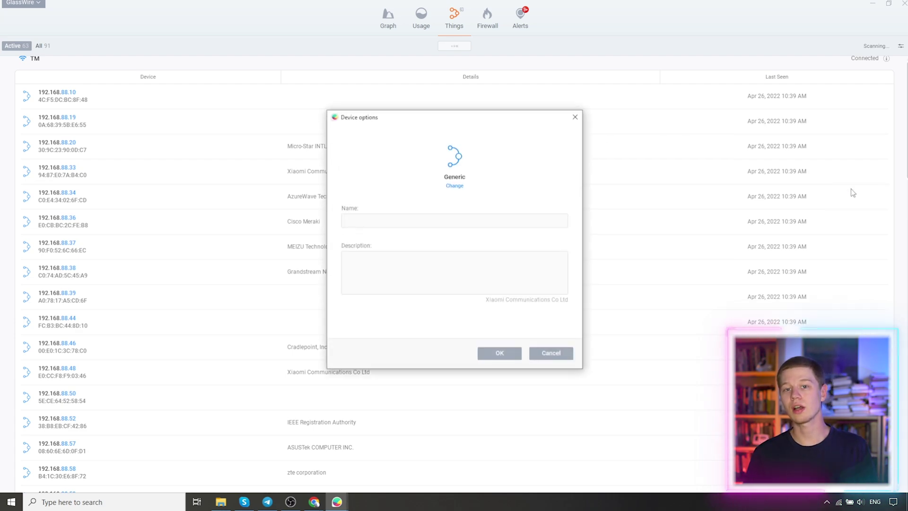
{"action": "left_click", "coordinate": [416, 222]}
{"action": "left_click", "coordinate": [422, 272]}
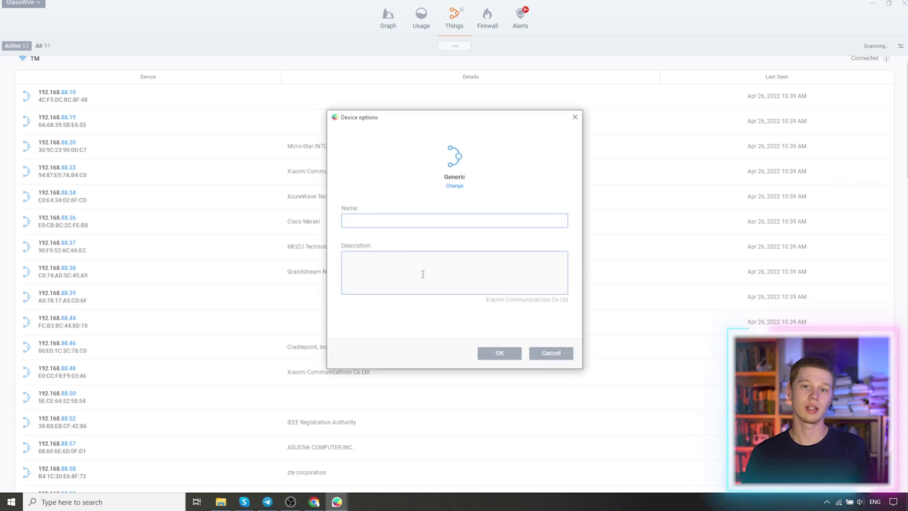
{"action": "left_click", "coordinate": [553, 354]}
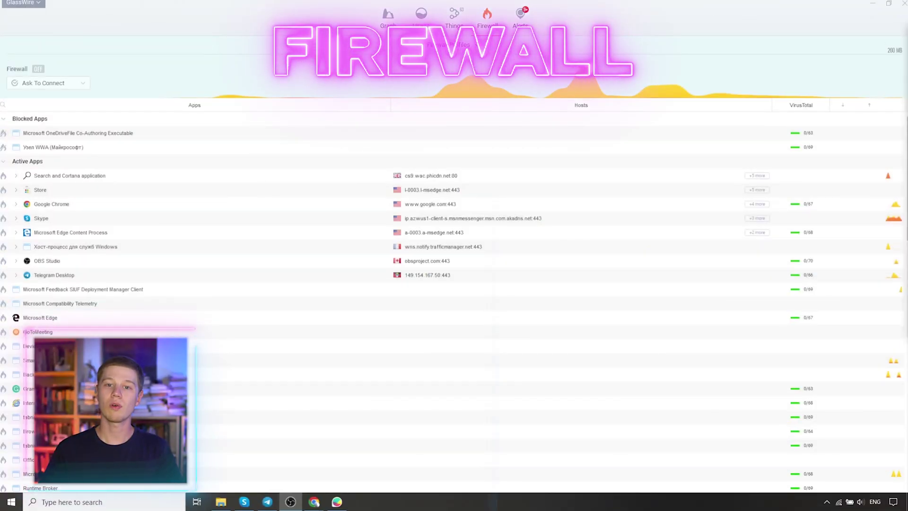
Enable the firewall in Ask To Connect mode and block Microsoft.WindowsFeedbackHub from its alert
{"action": "left_click", "coordinate": [39, 69]}
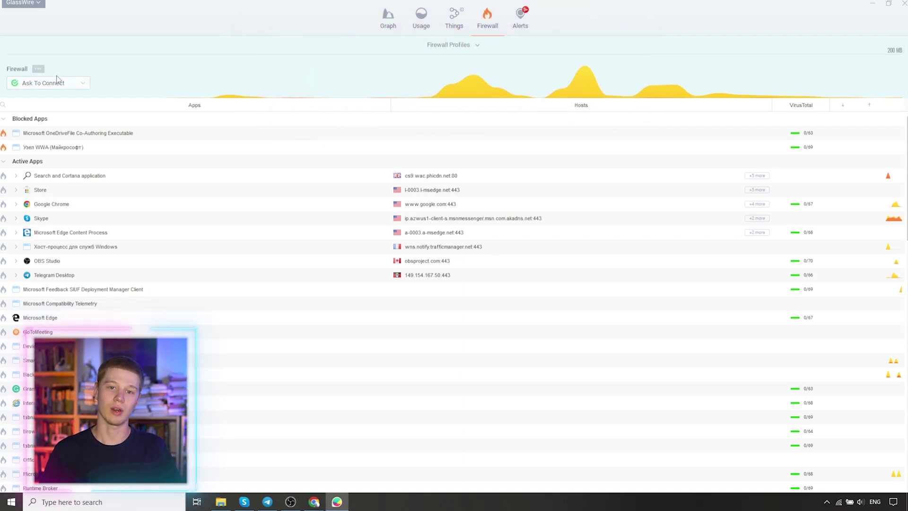
{"action": "left_click", "coordinate": [83, 86]}
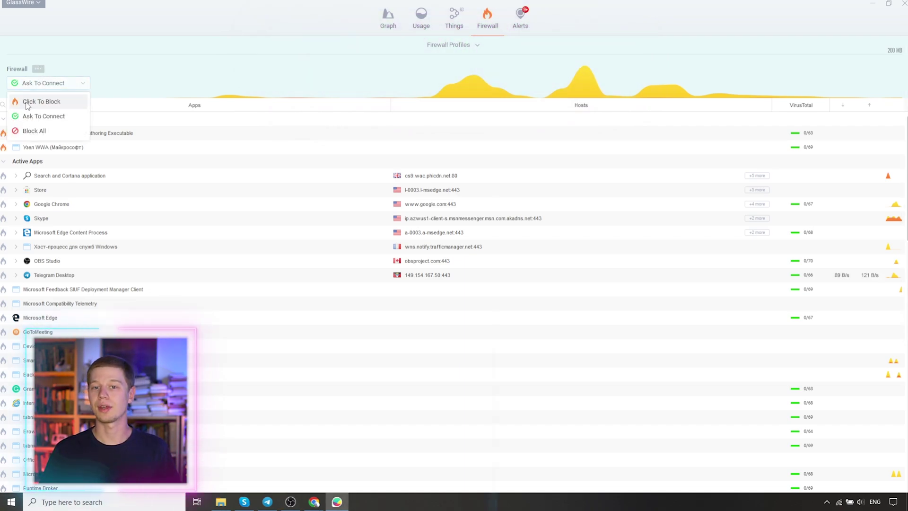
{"action": "left_click", "coordinate": [46, 118]}
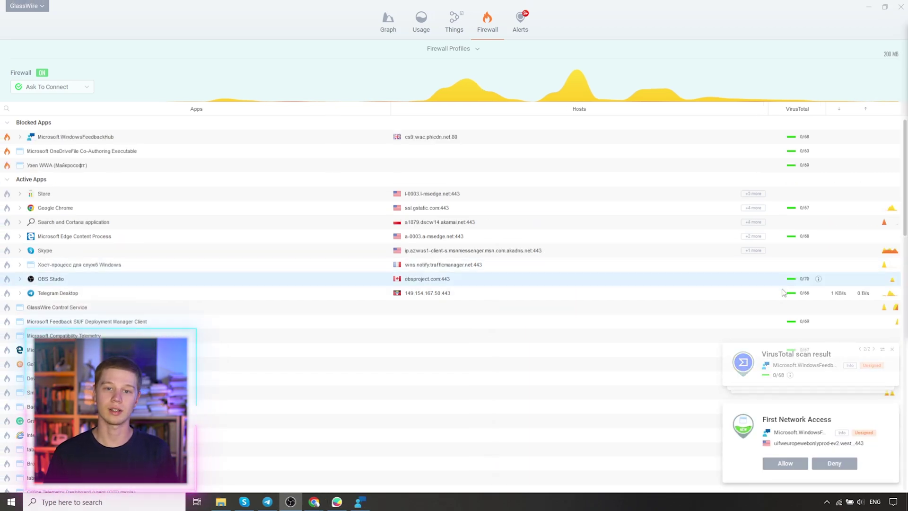
{"action": "left_click", "coordinate": [844, 433]}
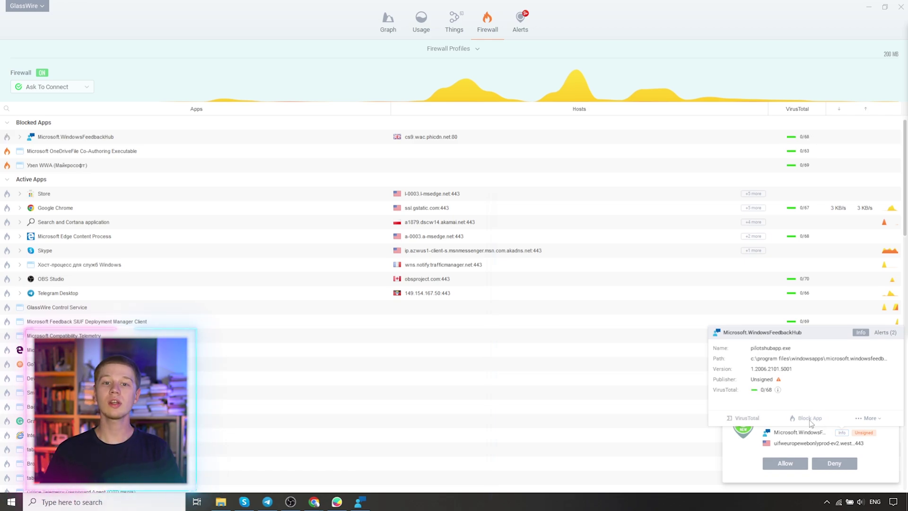
{"action": "left_click", "coordinate": [810, 419]}
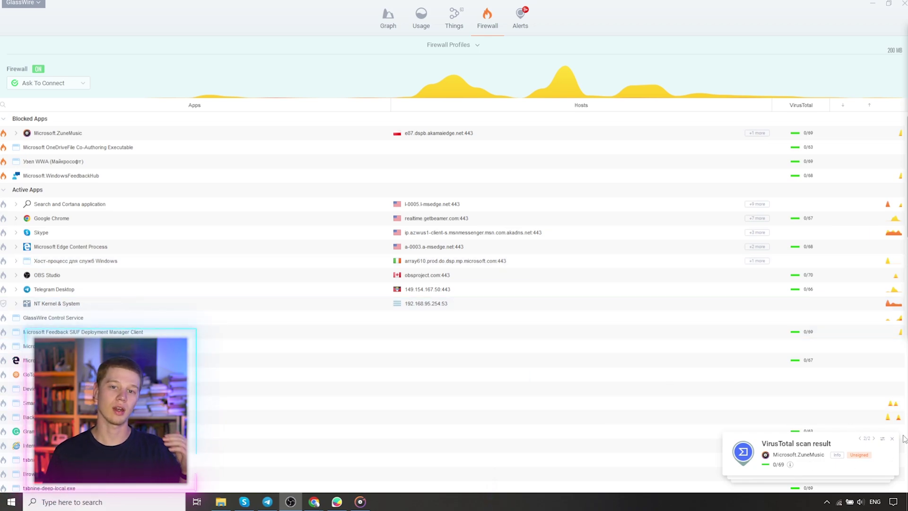
Review Microsoft.ZuneMusic's alerts and details, then deny its first network access request
{"action": "mouse_move", "coordinate": [834, 459]}
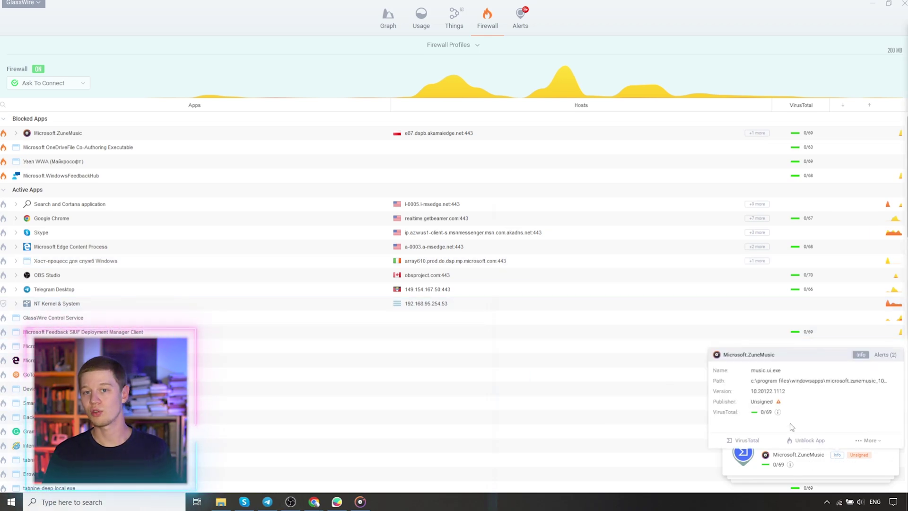
{"action": "left_click", "coordinate": [886, 356]}
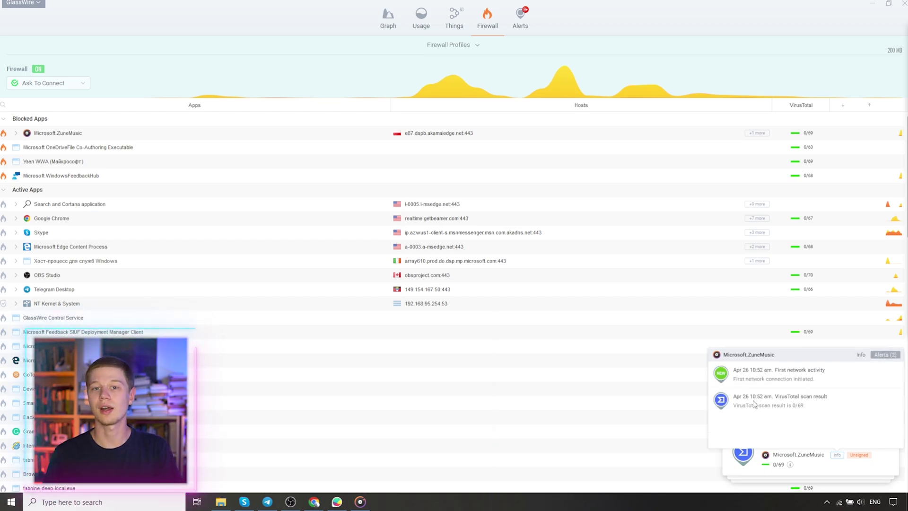
{"action": "left_click", "coordinate": [861, 355]}
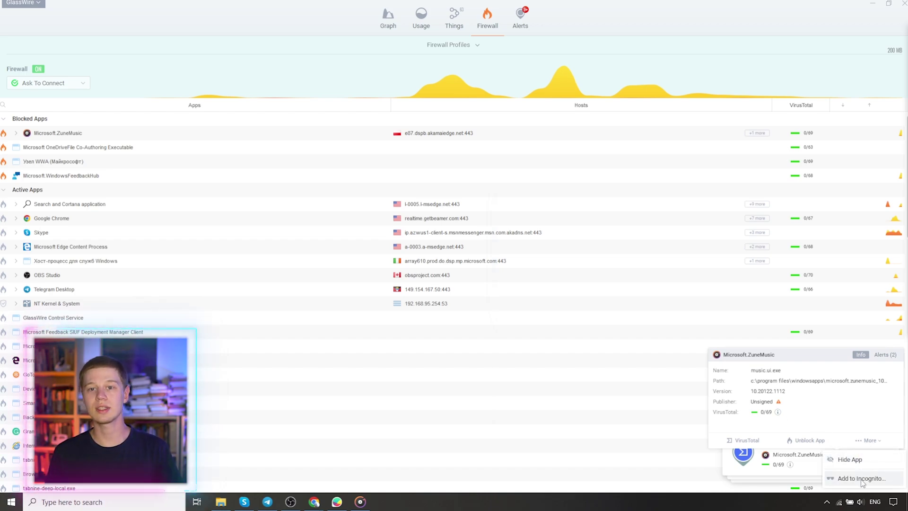
{"action": "left_click", "coordinate": [862, 479]}
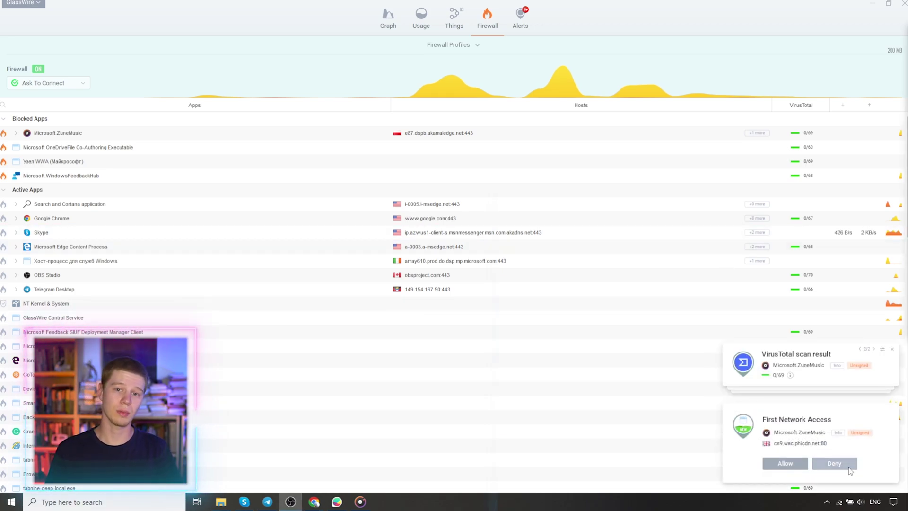
{"action": "left_click", "coordinate": [786, 464]}
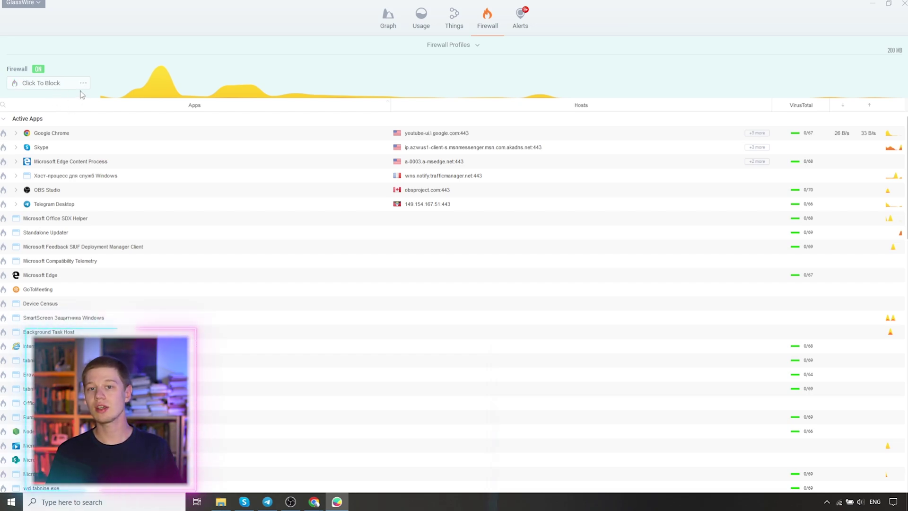
Check the firewall app list, then minimize GlassWire and launch Grammarly Editor from the desktop
{"action": "scroll", "coordinate": [11, 471], "scroll_direction": "down", "scroll_amount": 10}
{"action": "scroll", "coordinate": [5, 473], "scroll_direction": "up", "scroll_amount": 5}
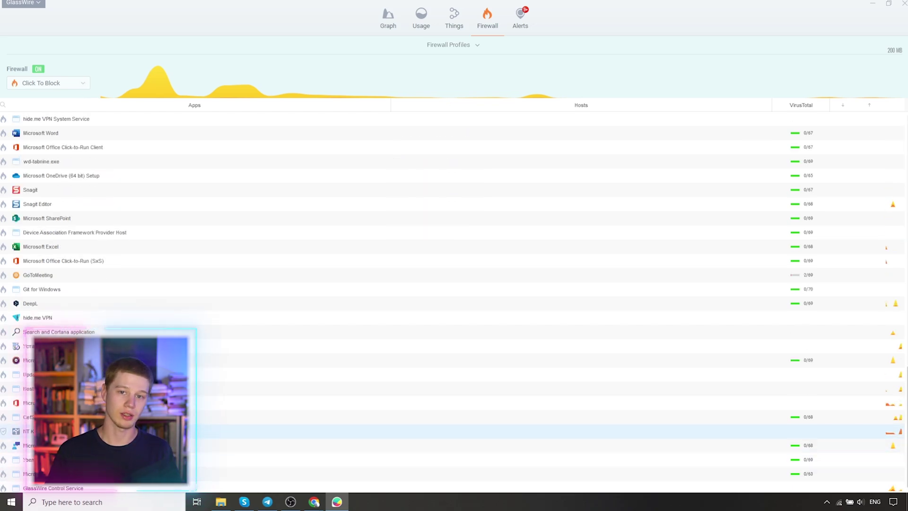
{"action": "scroll", "coordinate": [59, 141], "scroll_direction": "up", "scroll_amount": 5}
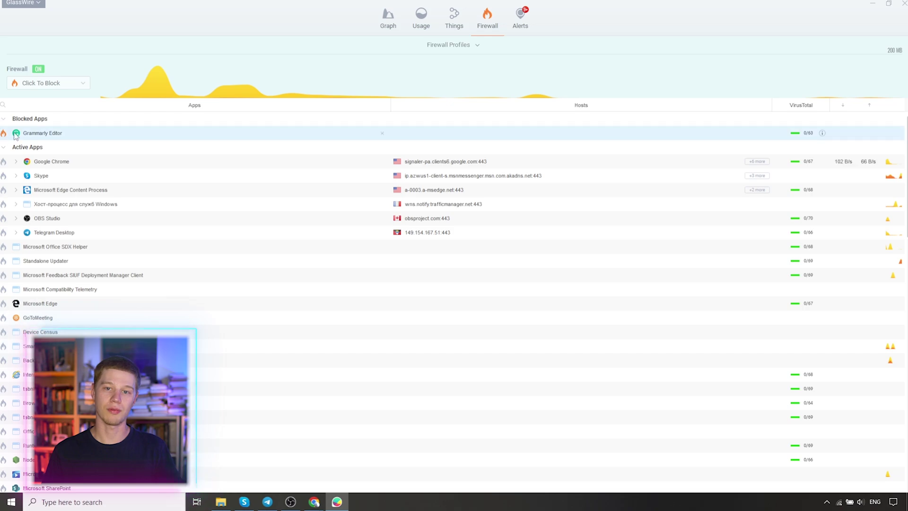
{"action": "left_click", "coordinate": [873, 6]}
{"action": "double_click", "coordinate": [99, 163]}
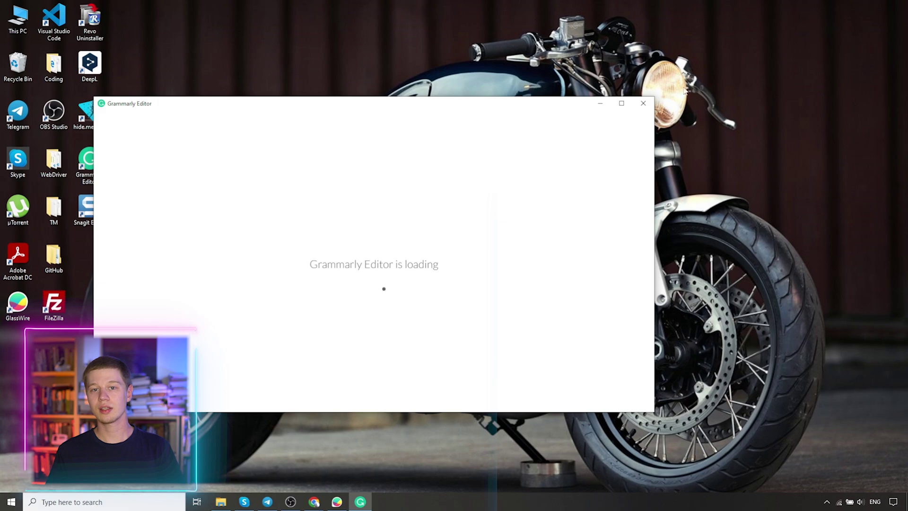
Close the Grammarly Editor window, then relaunch Grammarly Editor from its desktop shortcut
{"action": "left_click", "coordinate": [643, 103]}
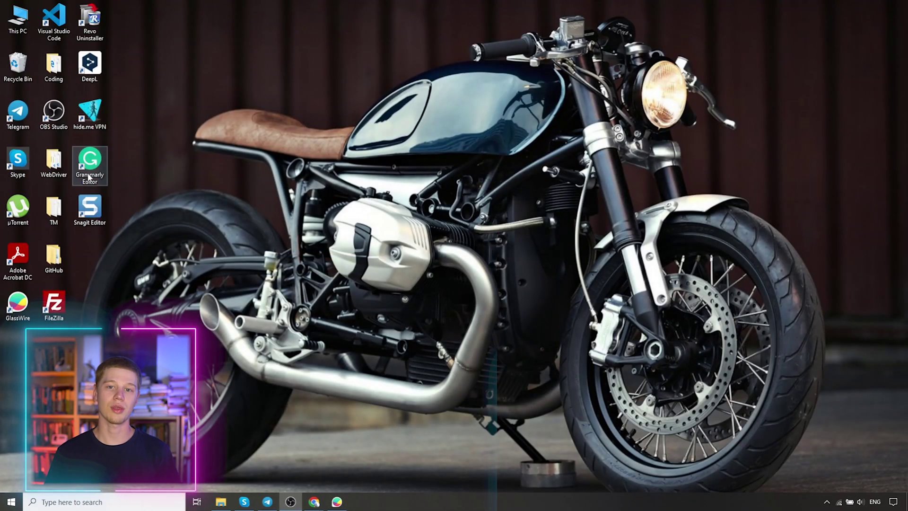
{"action": "double_click", "coordinate": [90, 177]}
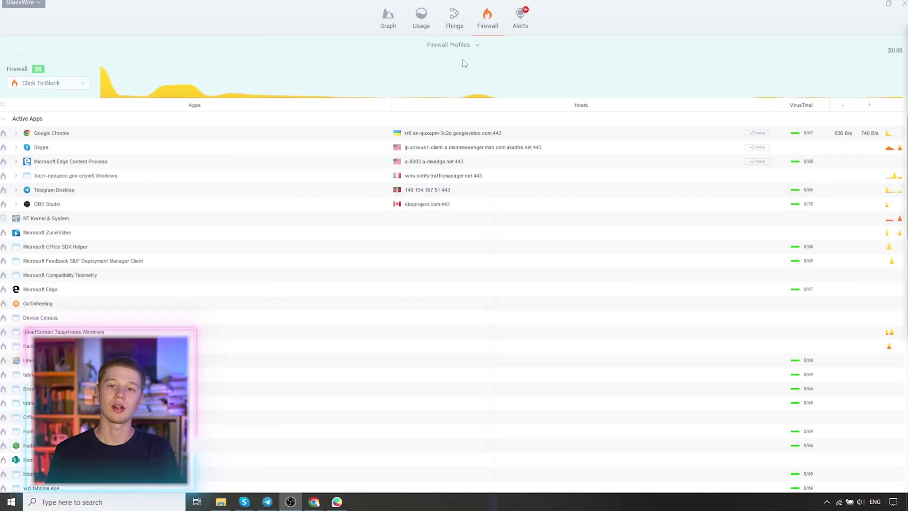
Create two new firewall profiles named Home and Work
{"action": "left_click", "coordinate": [477, 45]}
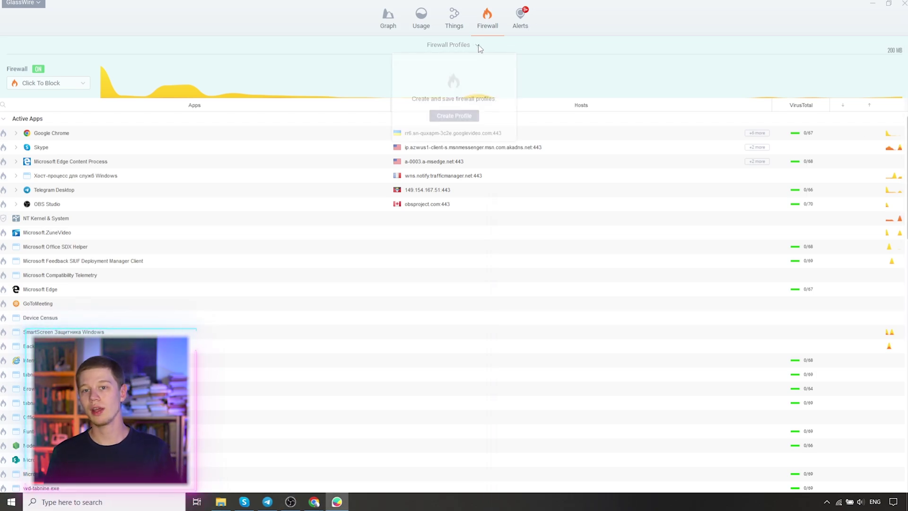
{"action": "left_click", "coordinate": [454, 115]}
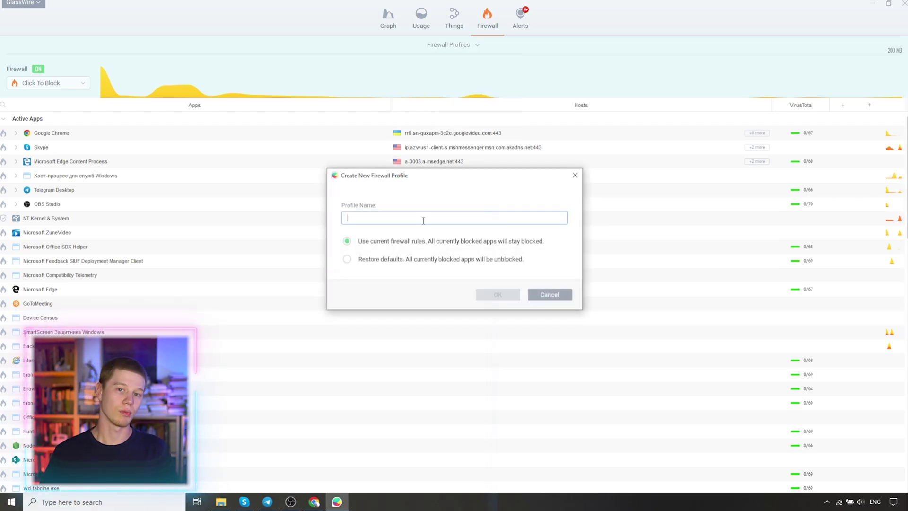
{"action": "type", "text": "Ho"}
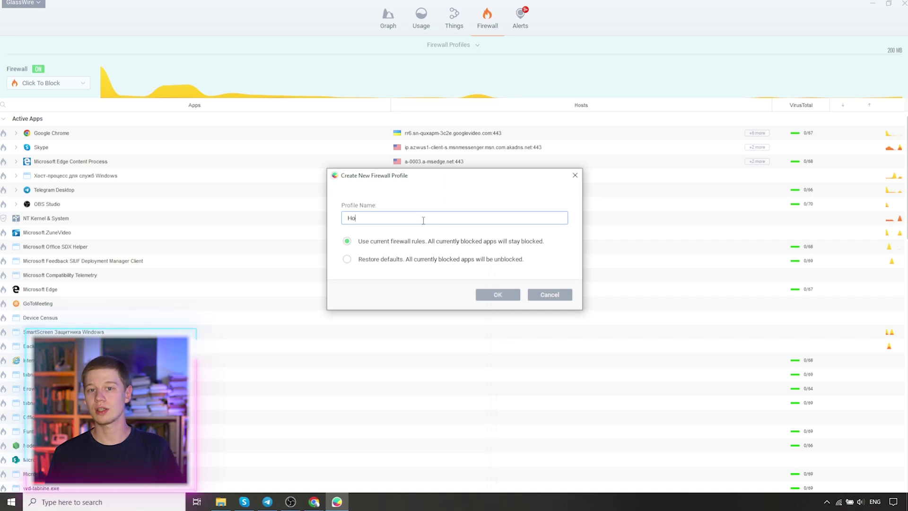
{"action": "type", "text": "me"}
{"action": "key", "text": "Return"}
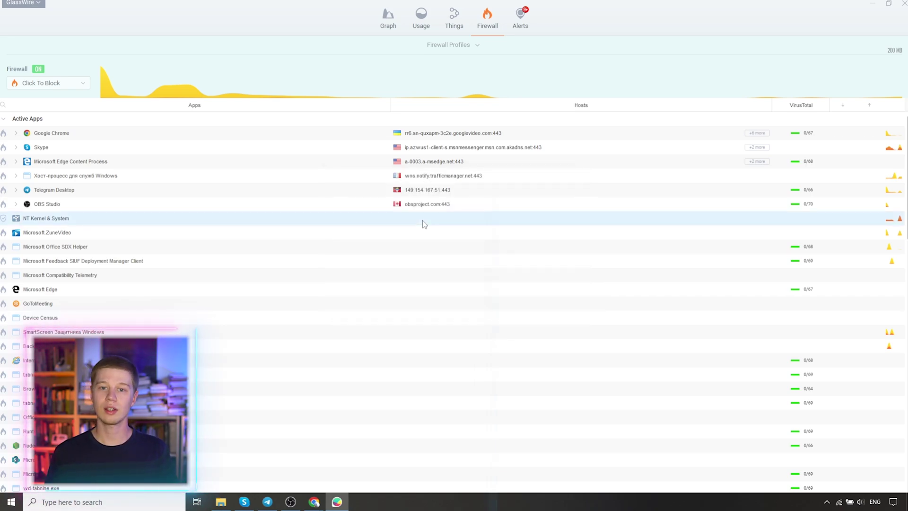
{"action": "left_click", "coordinate": [452, 48]}
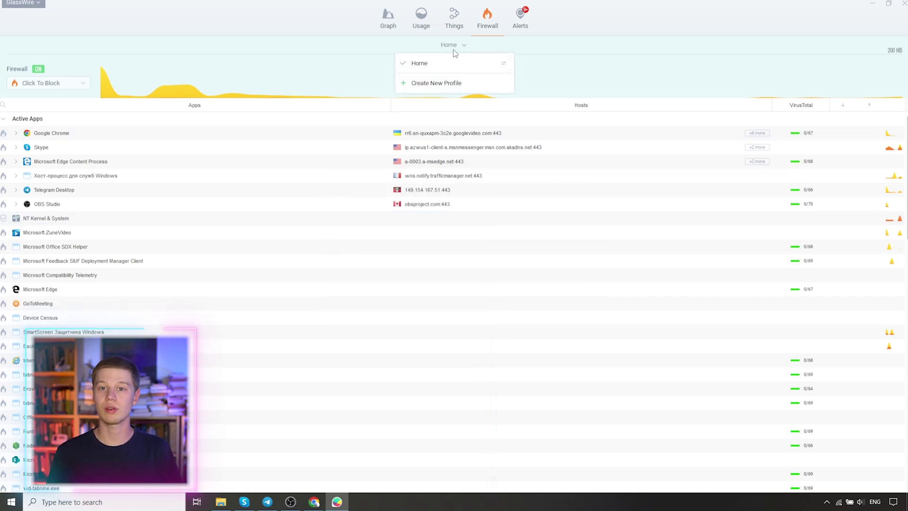
{"action": "left_click", "coordinate": [452, 82]}
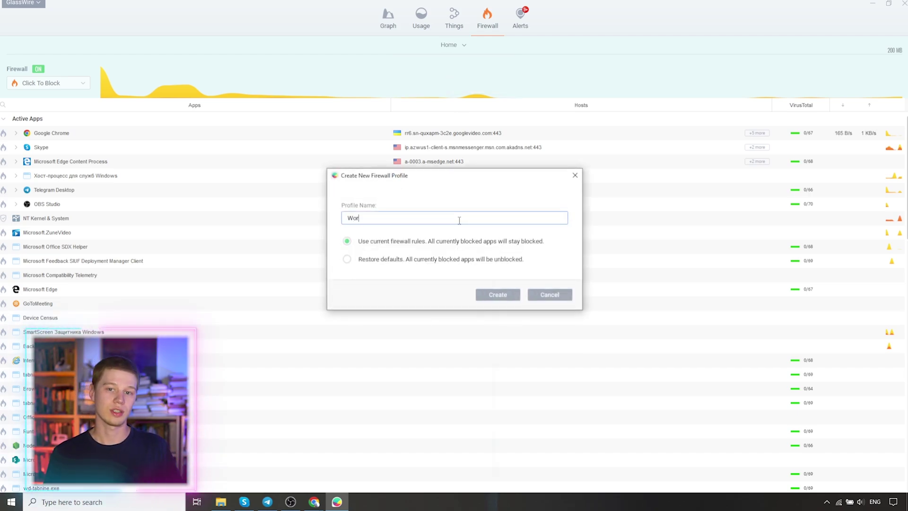
{"action": "key", "text": "Return"}
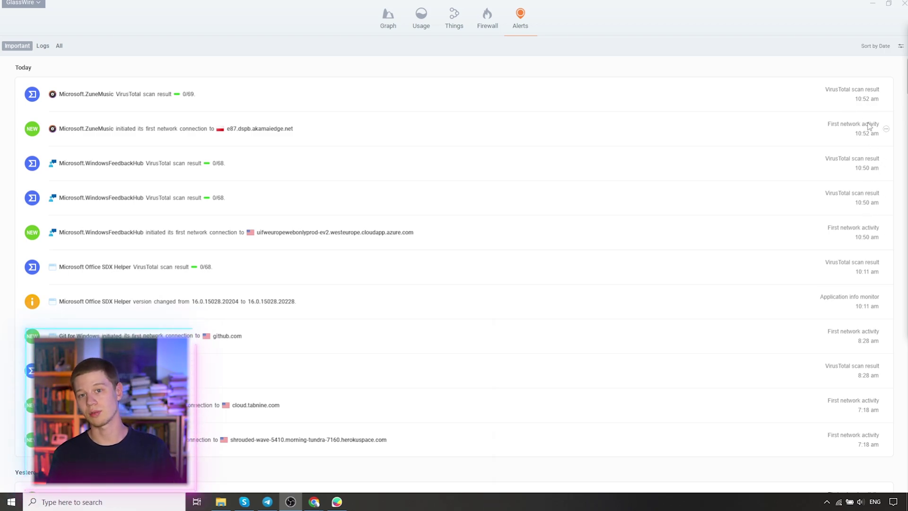
{"action": "left_click", "coordinate": [886, 94]}
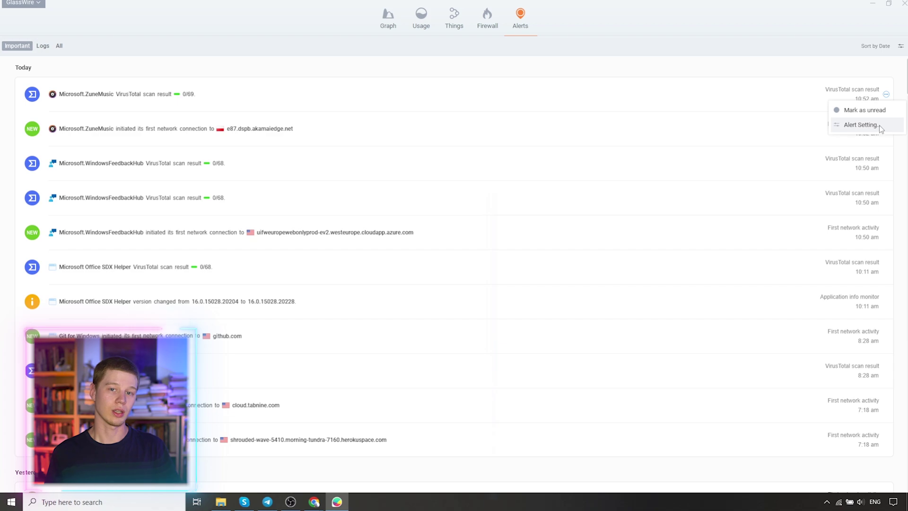
{"action": "left_click", "coordinate": [43, 47]}
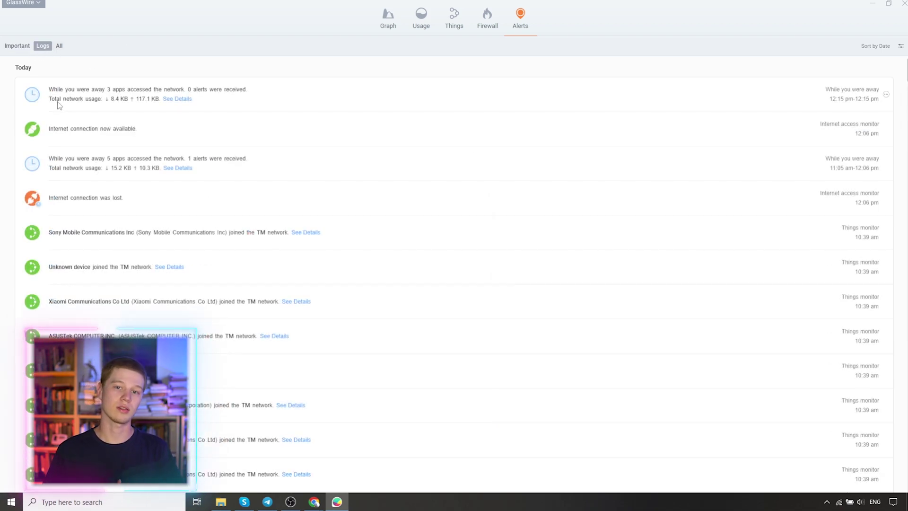
{"action": "left_click", "coordinate": [60, 46]}
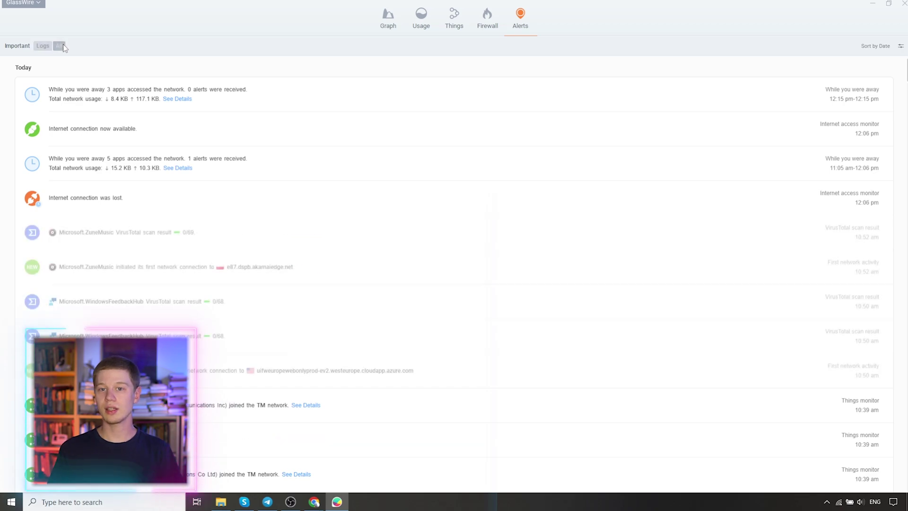
{"action": "left_click", "coordinate": [17, 47]}
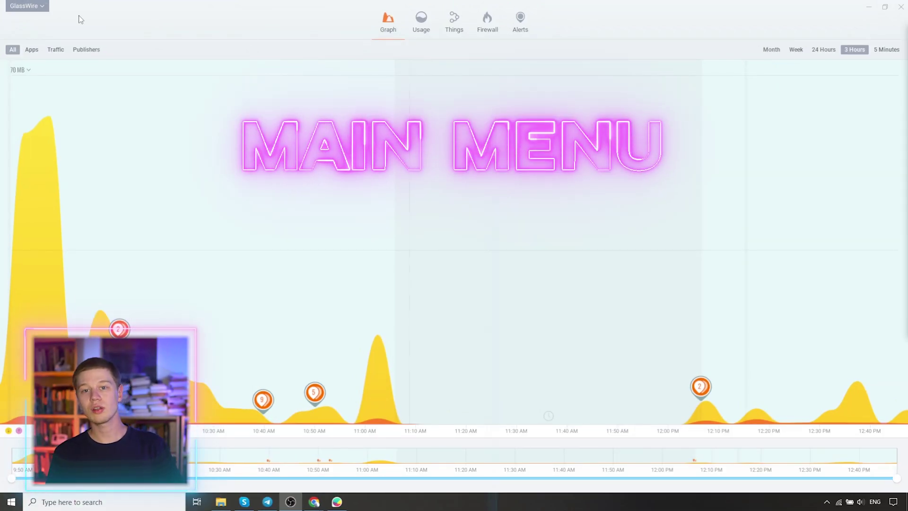
Show the floating Mini Viewer, hide the main window, then restore GlassWire and close the Mini Viewer
{"action": "left_click", "coordinate": [42, 6]}
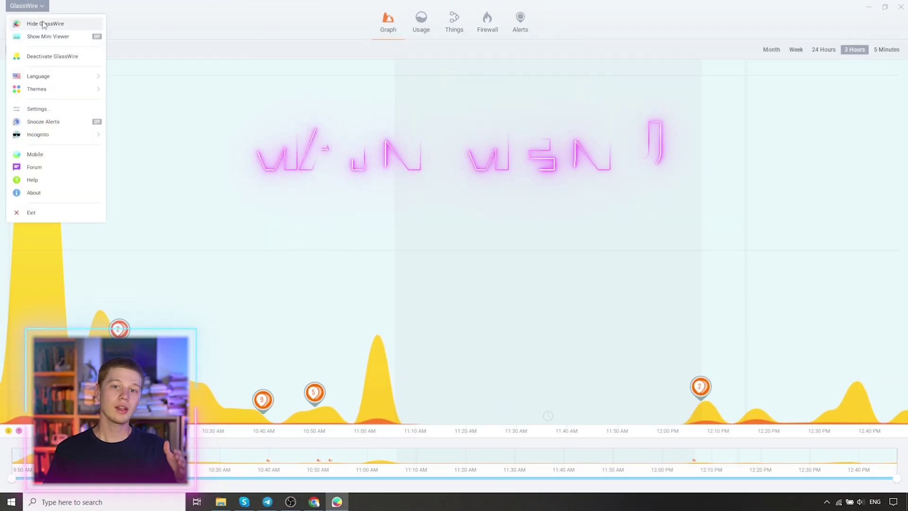
{"action": "left_click", "coordinate": [44, 38]}
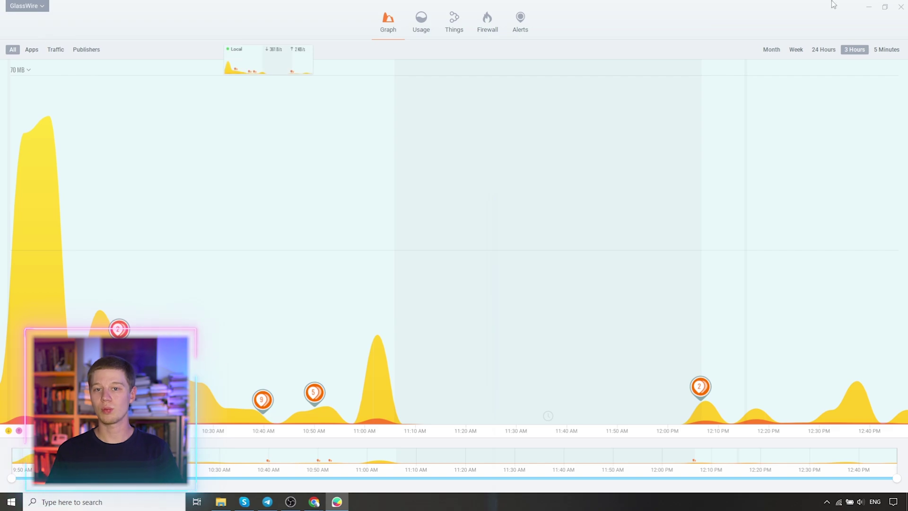
{"action": "left_click", "coordinate": [869, 8]}
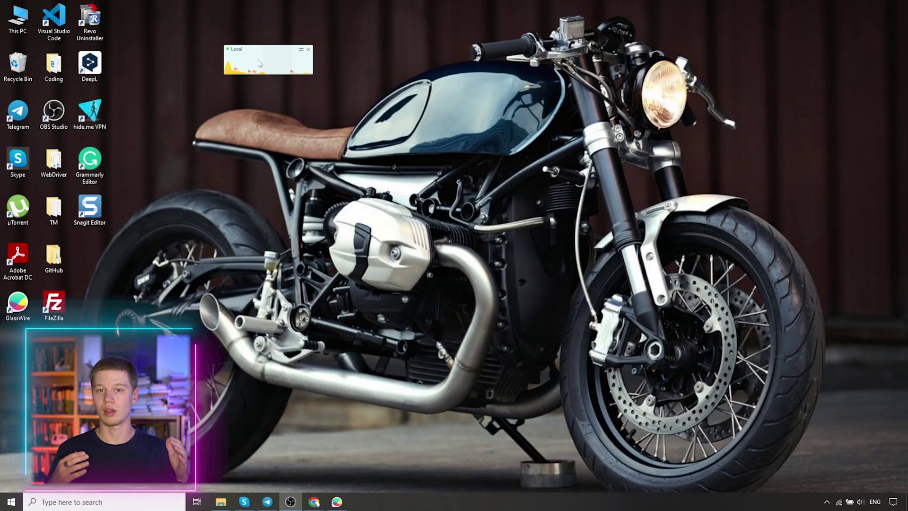
{"action": "left_click", "coordinate": [300, 51]}
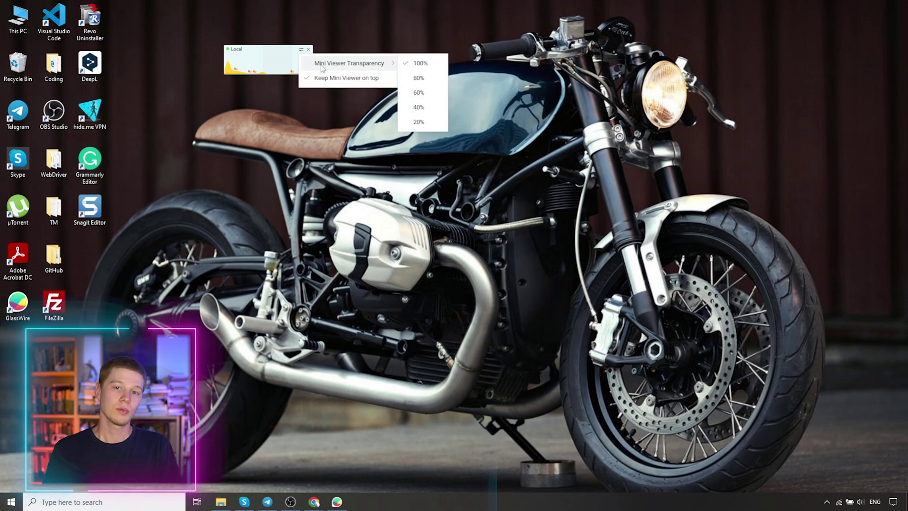
{"action": "double_click", "coordinate": [261, 54]}
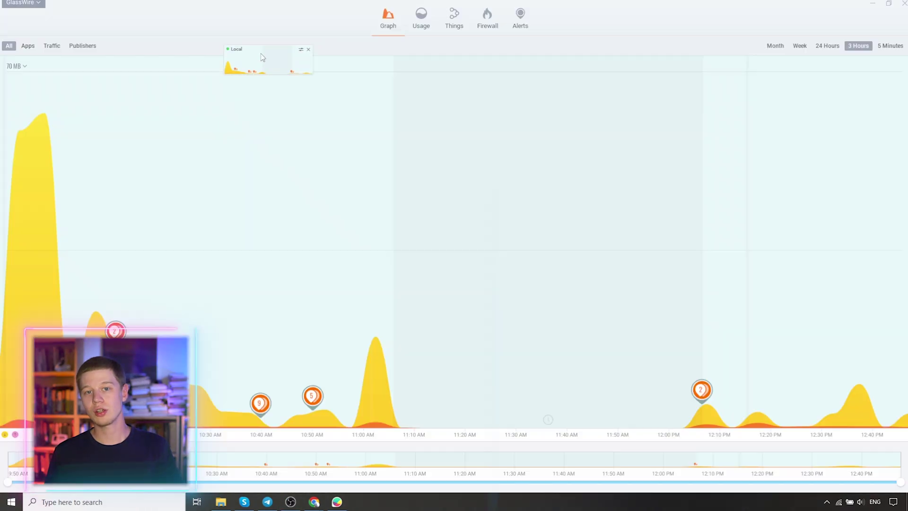
{"action": "left_click", "coordinate": [309, 50]}
Switch GlassWire to the Asphalt theme
{"action": "left_click", "coordinate": [23, 2]}
{"action": "mouse_move", "coordinate": [83, 85]}
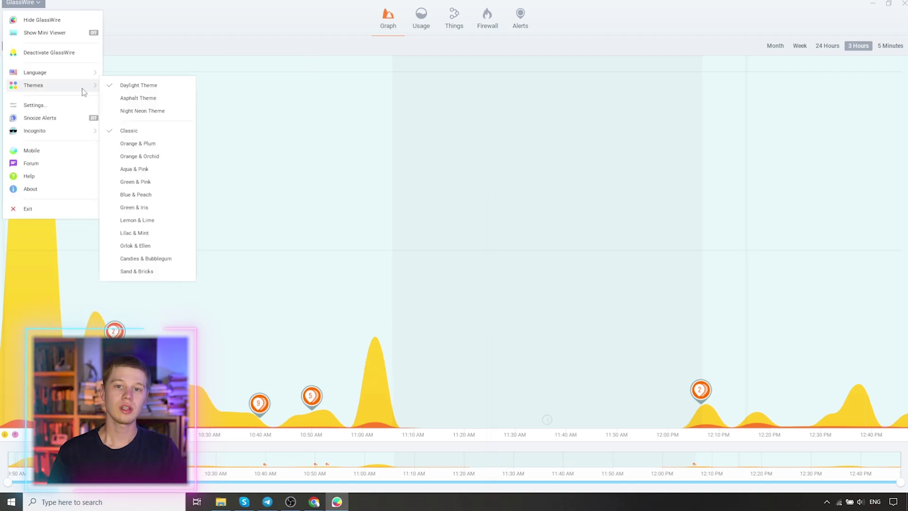
{"action": "left_click", "coordinate": [134, 99]}
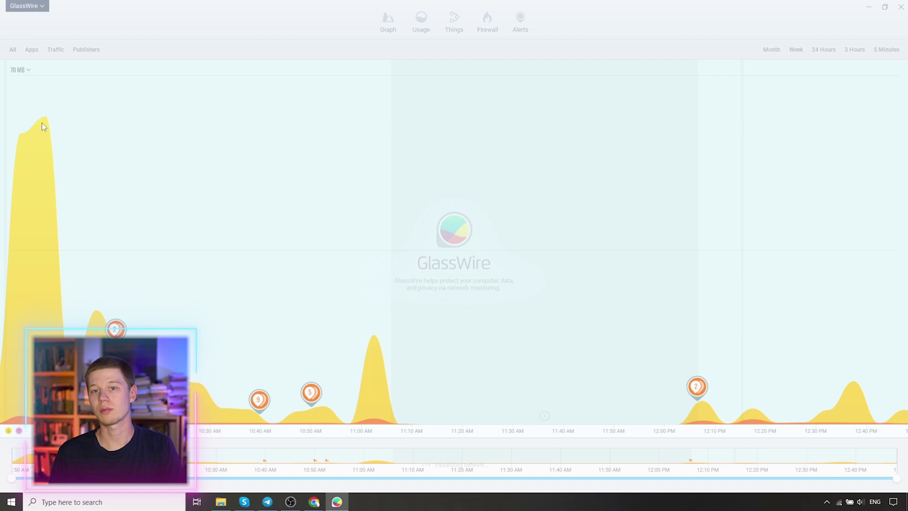
Toggle Snooze Alerts from the GlassWire menu so notifications end up enabled
{"action": "left_click", "coordinate": [39, 7]}
{"action": "left_click", "coordinate": [27, 123]}
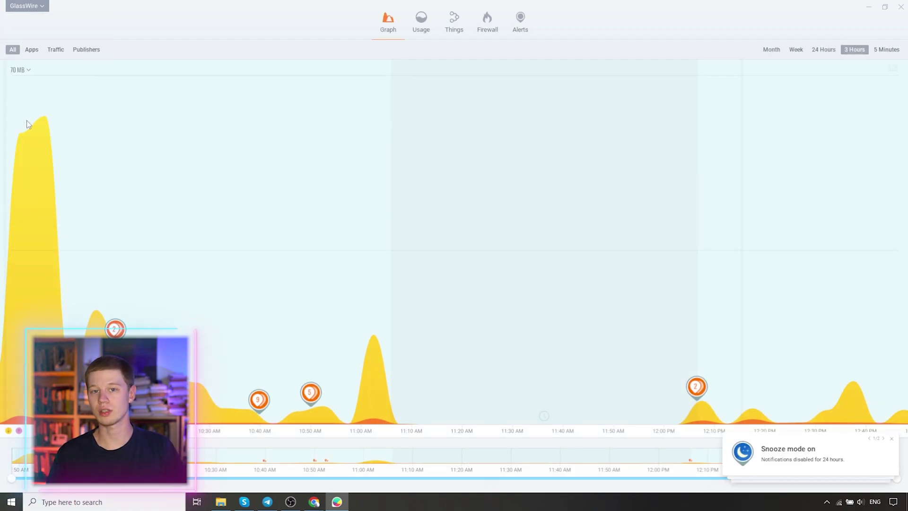
{"action": "left_click", "coordinate": [37, 8]}
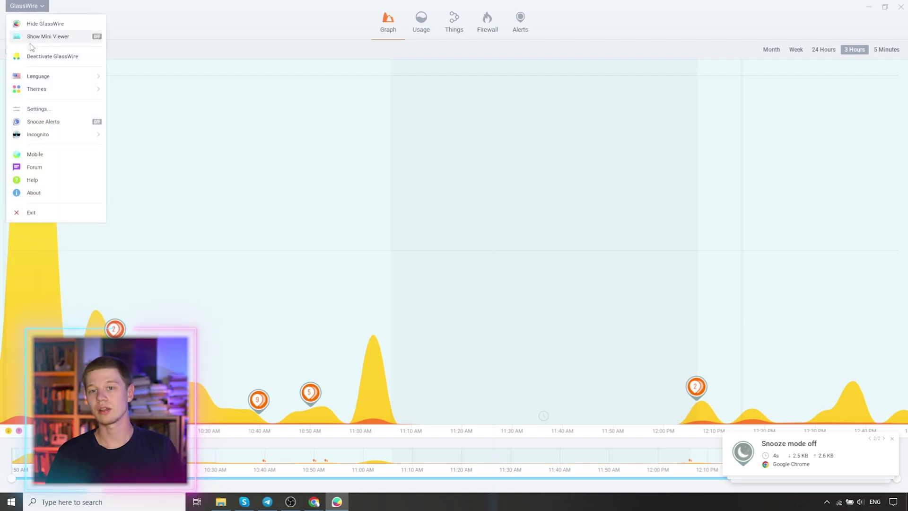
{"action": "mouse_move", "coordinate": [81, 136]}
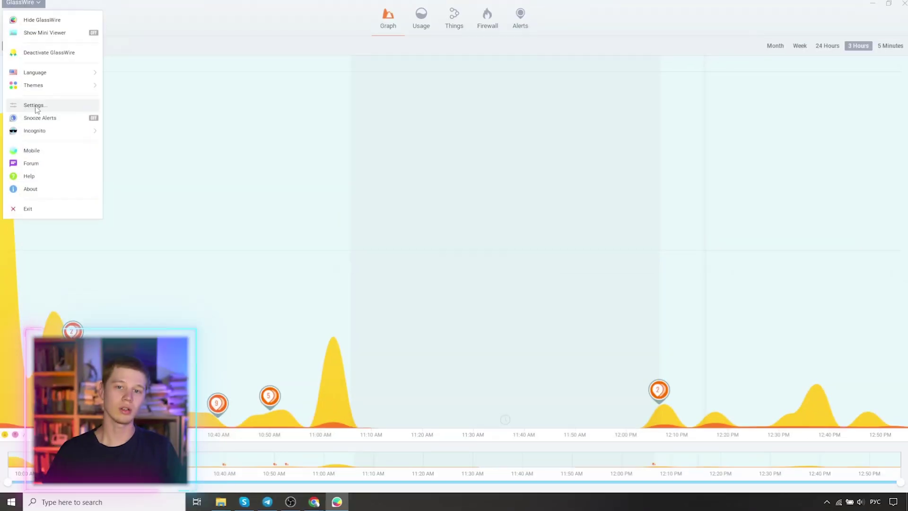
In Settings, enable the administrator password option and review the bandwidth unit and history-clearing choices
{"action": "left_click", "coordinate": [36, 109]}
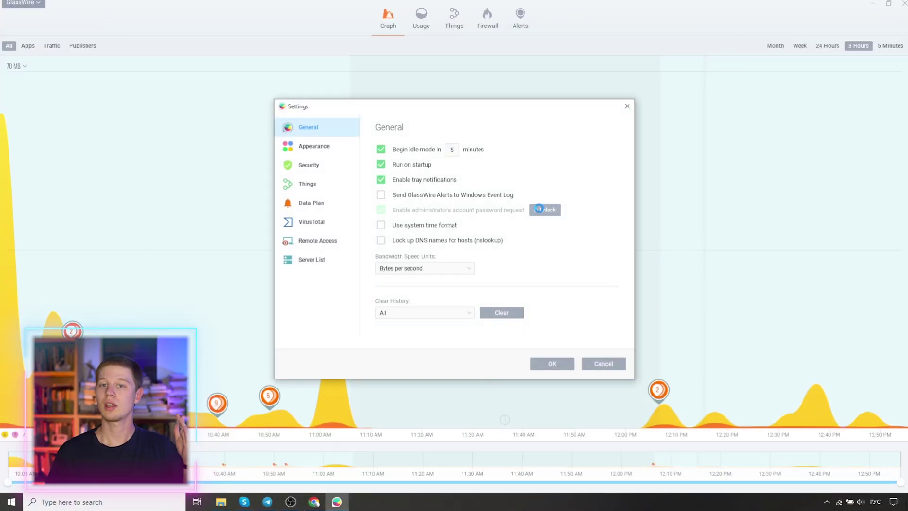
{"action": "left_click", "coordinate": [542, 209]}
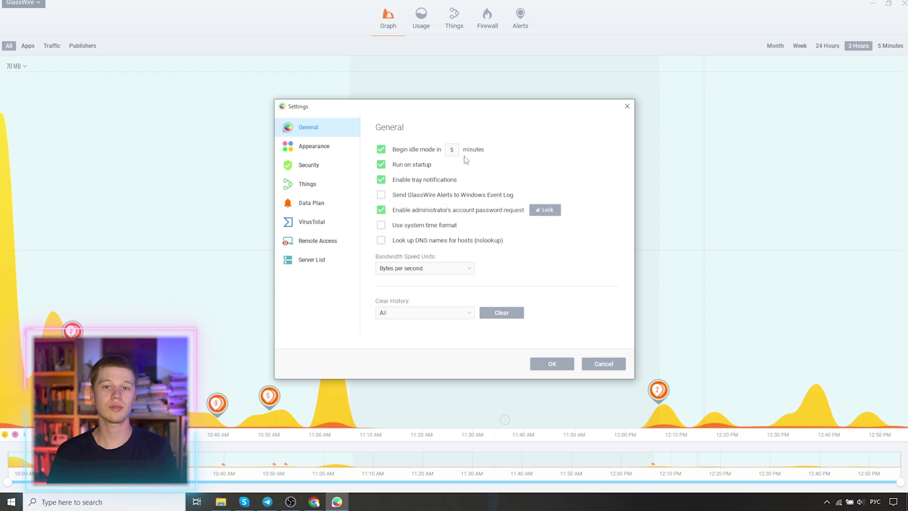
{"action": "left_click", "coordinate": [471, 269]}
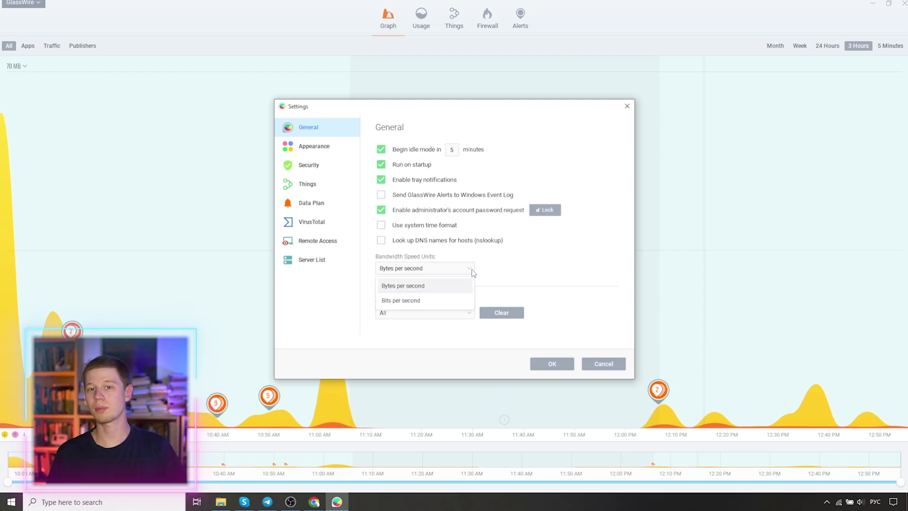
{"action": "left_click", "coordinate": [468, 317]}
{"action": "left_click", "coordinate": [590, 310]}
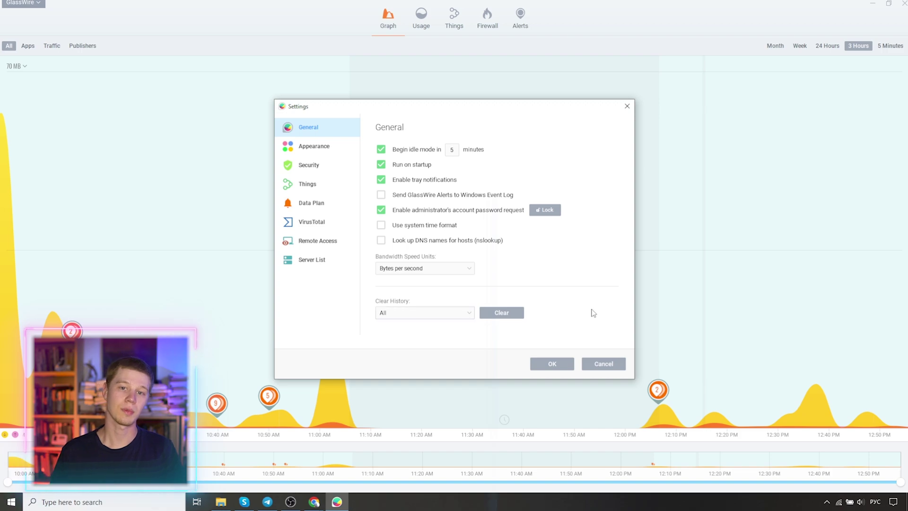
{"action": "left_click", "coordinate": [326, 147]}
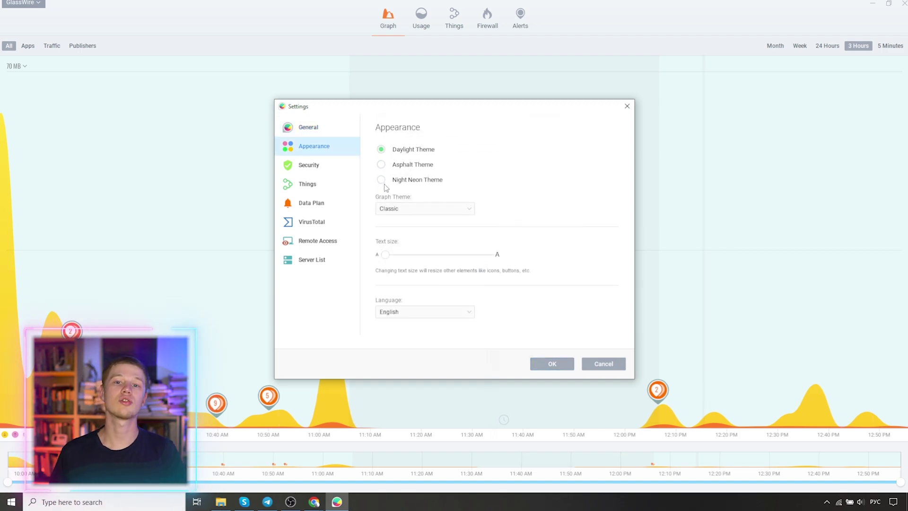
Review the graph theme list on the Appearance page, keeping Classic
{"action": "left_click", "coordinate": [470, 210]}
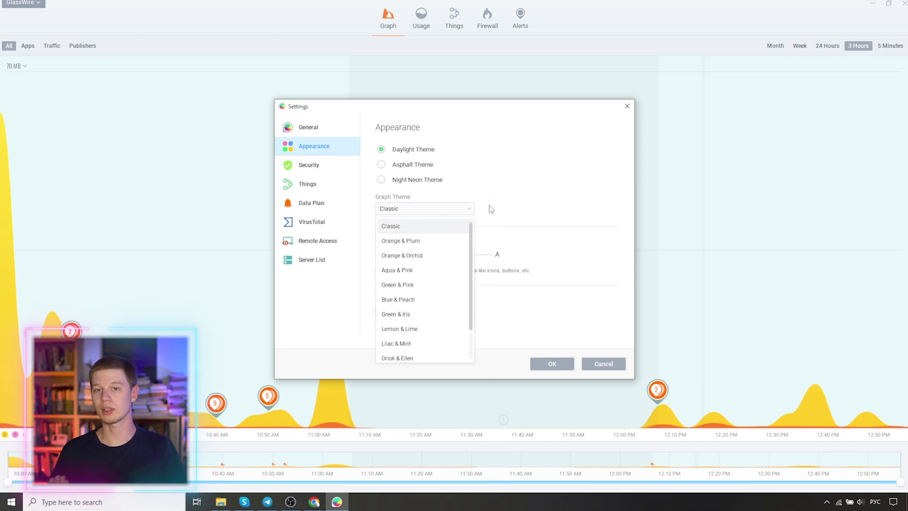
{"action": "left_click", "coordinate": [491, 209]}
{"action": "left_click", "coordinate": [385, 258]}
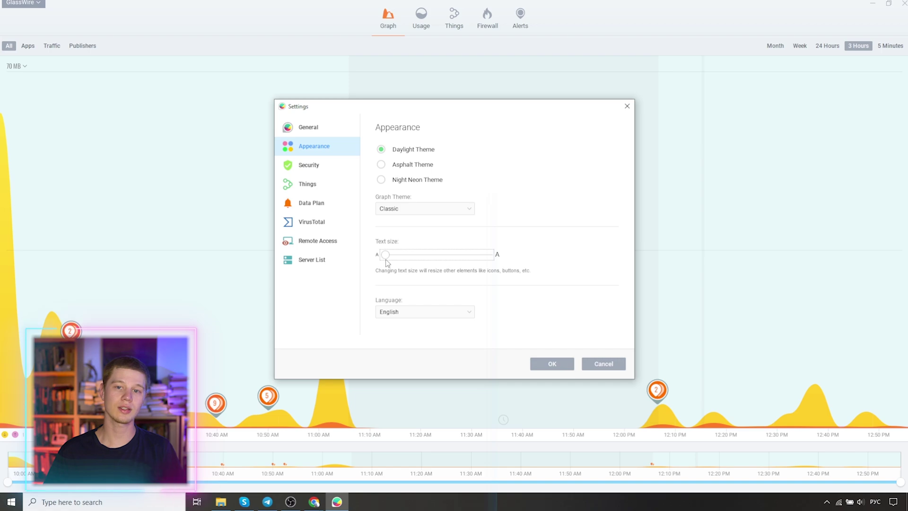
Unlock Security settings and review the First network activity, Device list and While you were away monitors
{"action": "left_click", "coordinate": [462, 318]}
{"action": "left_click", "coordinate": [331, 161]}
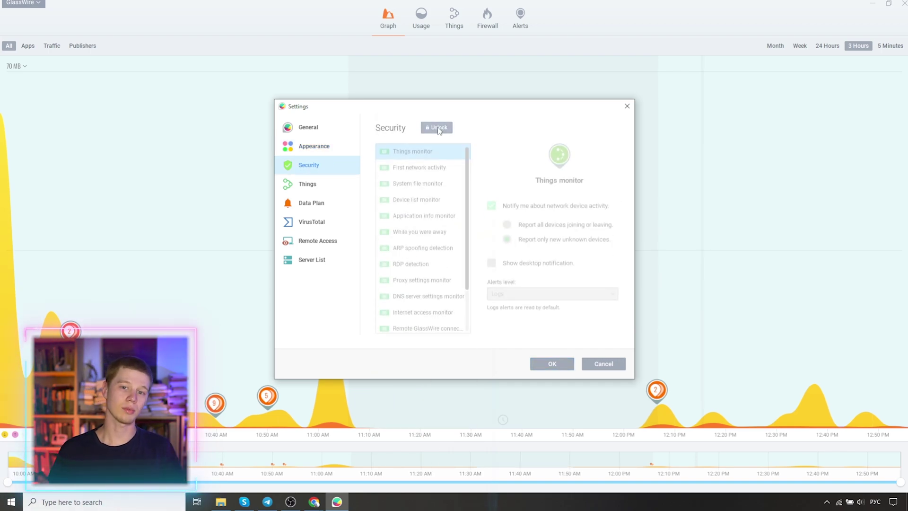
{"action": "left_click", "coordinate": [437, 127]}
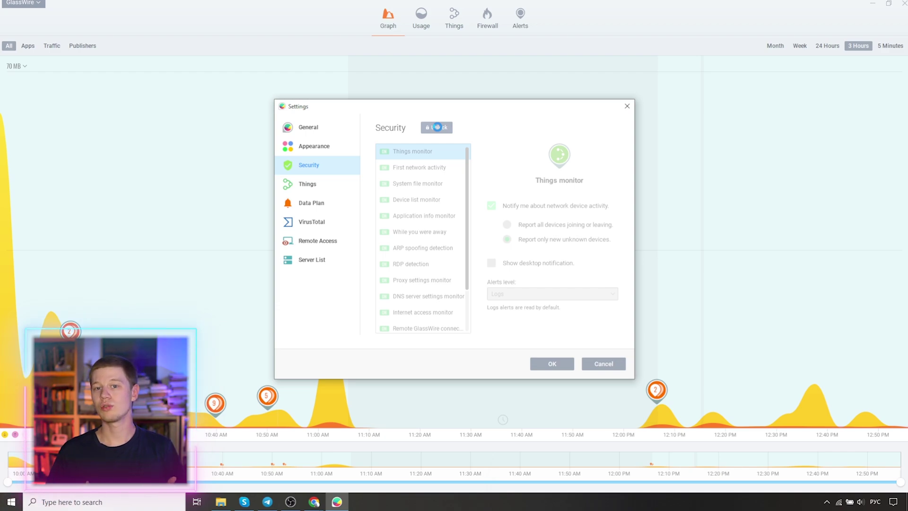
{"action": "left_click", "coordinate": [426, 169]}
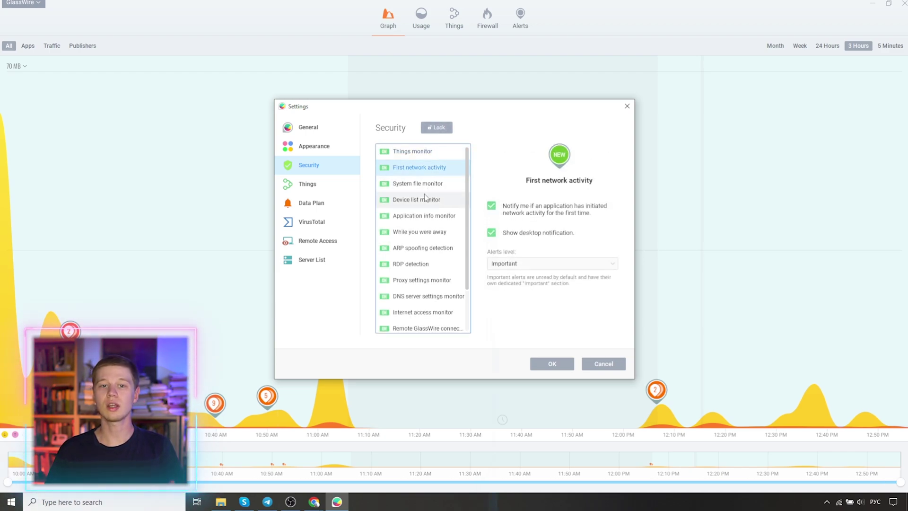
{"action": "left_click", "coordinate": [424, 199]}
{"action": "left_click", "coordinate": [430, 231]}
{"action": "scroll", "coordinate": [428, 231], "scroll_direction": "down", "scroll_amount": 3}
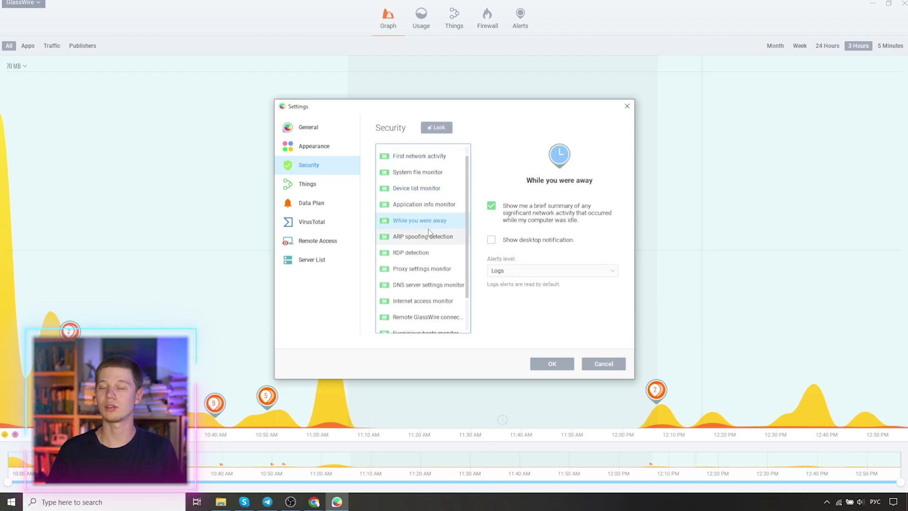
{"action": "left_click", "coordinate": [307, 184]}
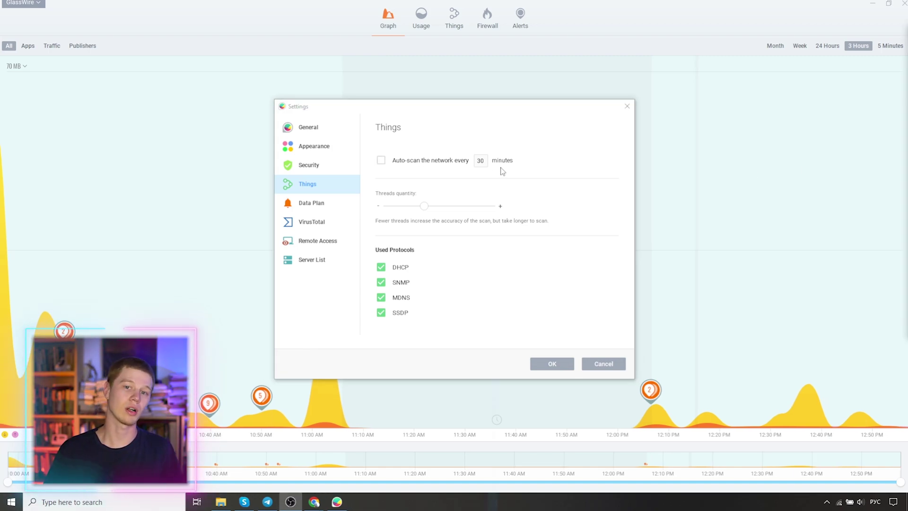
Unlock the Data Plan settings, turn on bandwidth usage notifications and review the traffic types
{"action": "left_click", "coordinate": [311, 203]}
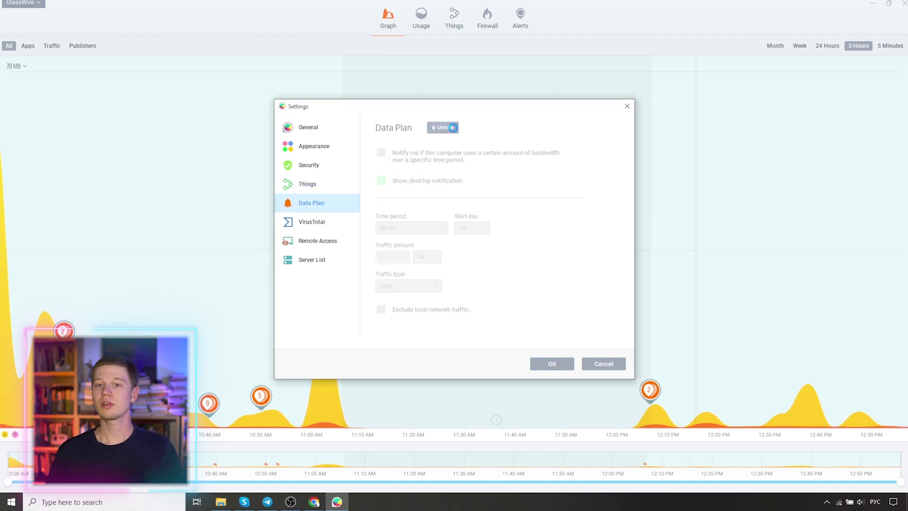
{"action": "left_click", "coordinate": [453, 129]}
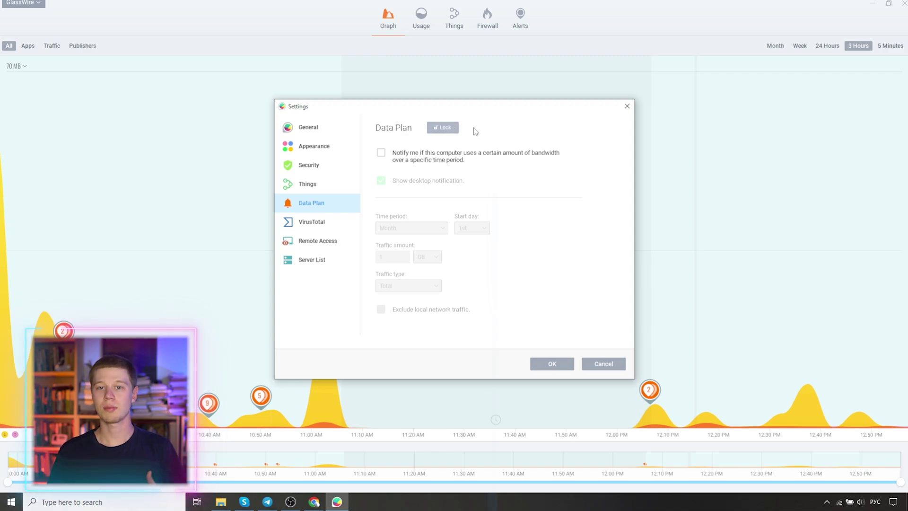
{"action": "left_click", "coordinate": [381, 154]}
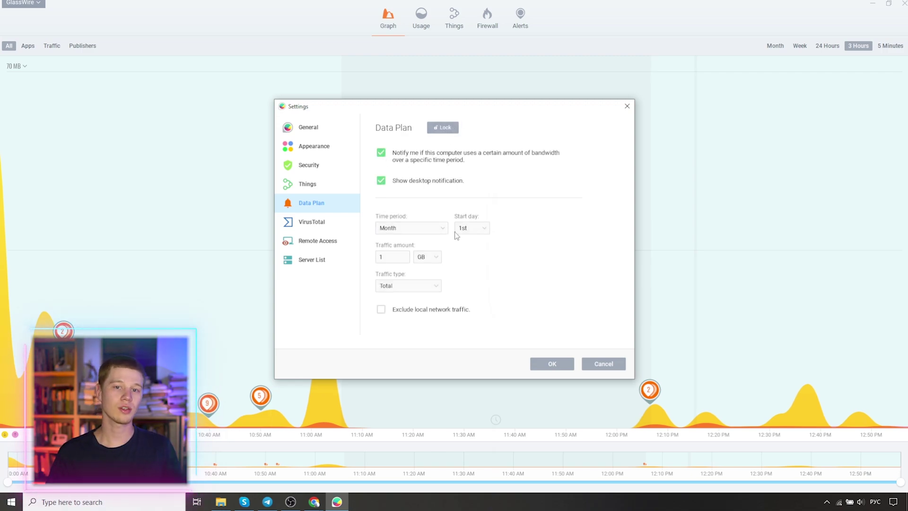
{"action": "left_click", "coordinate": [440, 290]}
{"action": "left_click", "coordinate": [433, 259]}
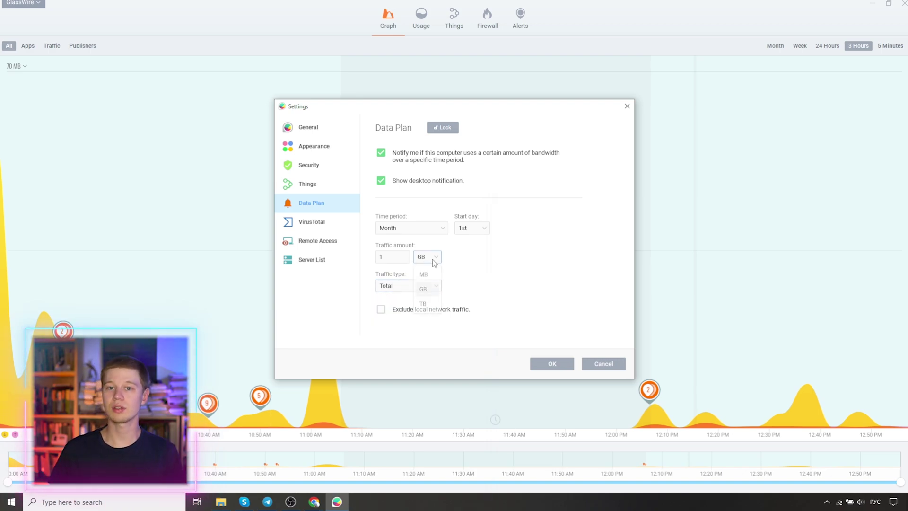
Check the traffic unit choices, stop excluding local traffic, then relock and unlock Data Plan
{"action": "left_click", "coordinate": [435, 258]}
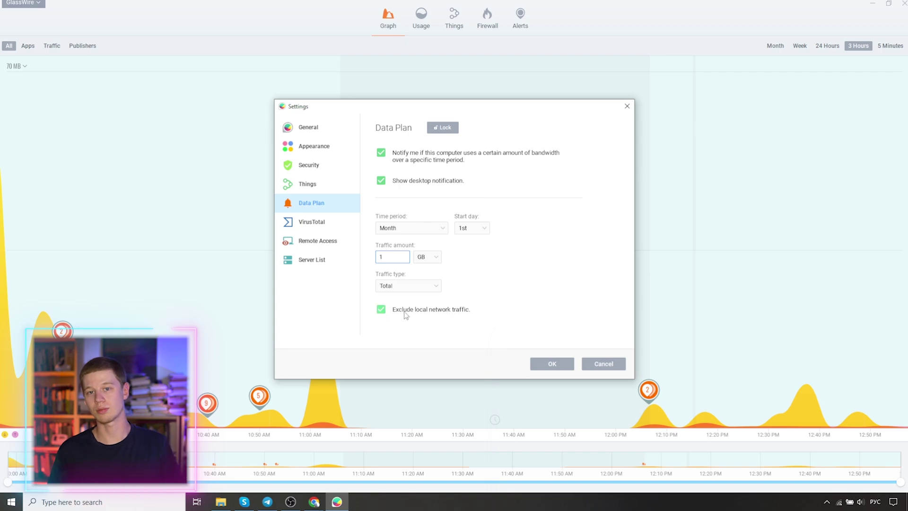
{"action": "left_click", "coordinate": [456, 308]}
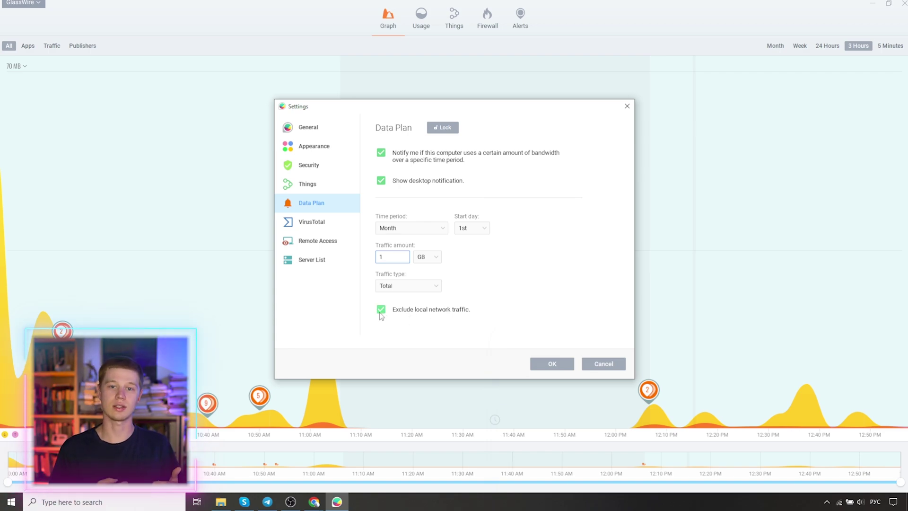
{"action": "left_click", "coordinate": [443, 128]}
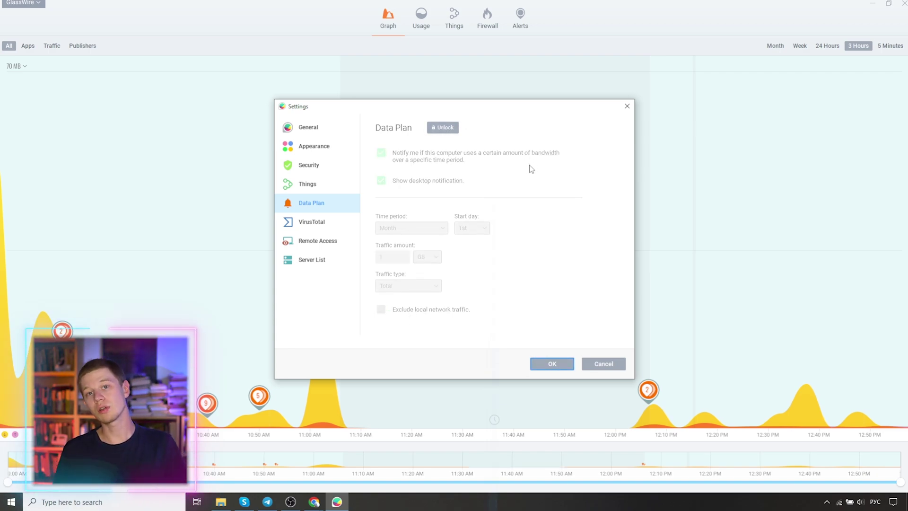
{"action": "left_click", "coordinate": [441, 127]}
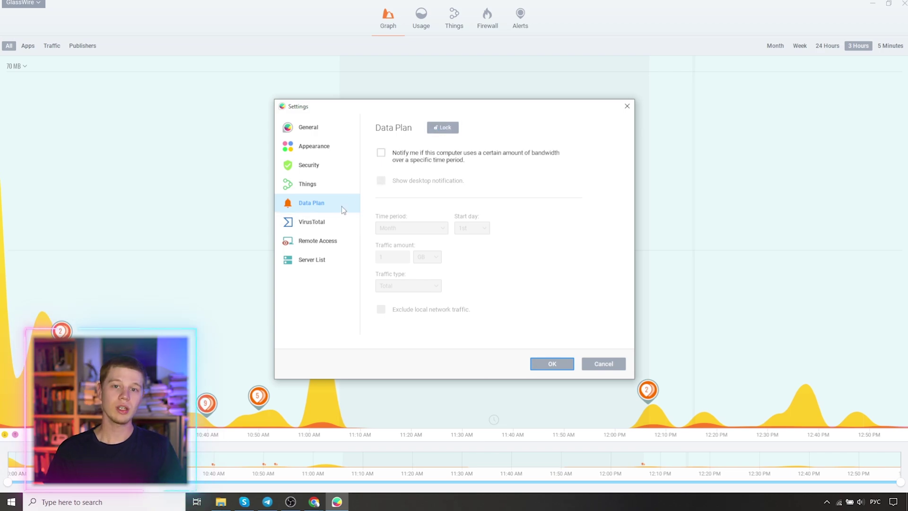
{"action": "left_click", "coordinate": [310, 223]}
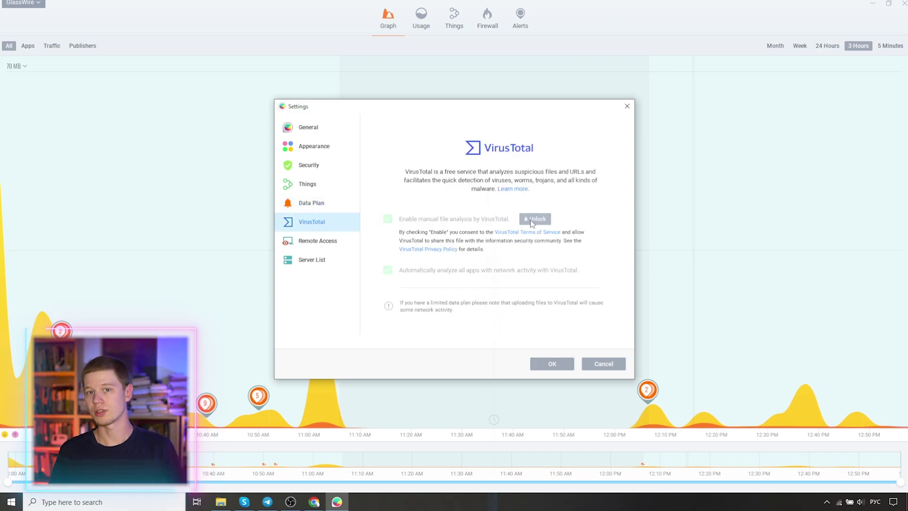
Unlock the VirusTotal and Remote Access options, view Server List, then cancel Settings
{"action": "left_click", "coordinate": [532, 224]}
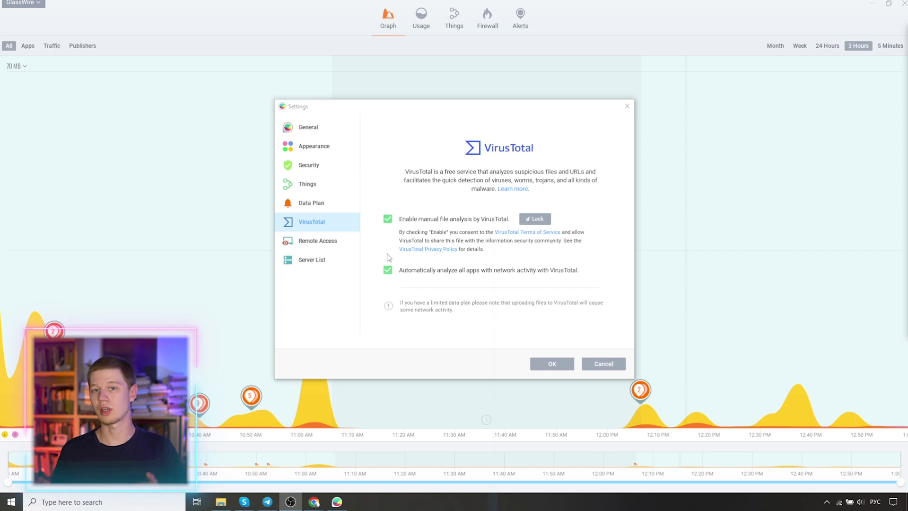
{"action": "left_click", "coordinate": [306, 241]}
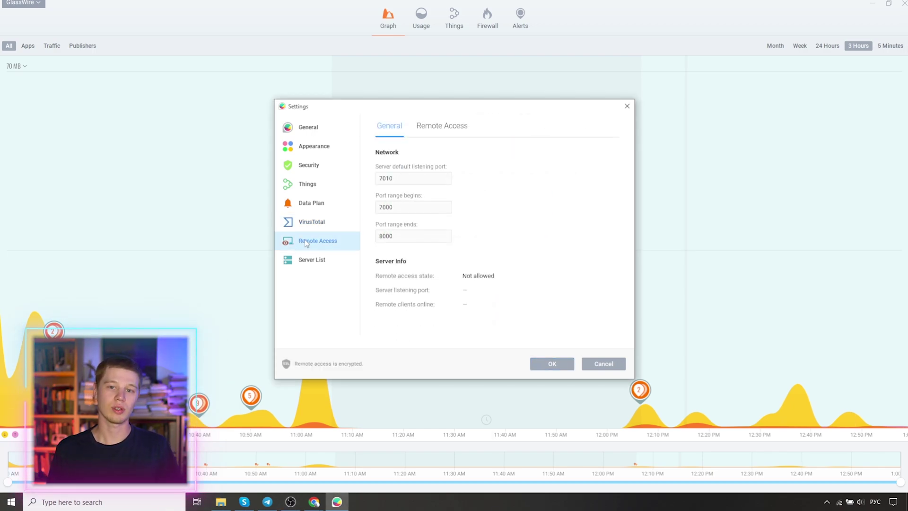
{"action": "left_click", "coordinate": [442, 128]}
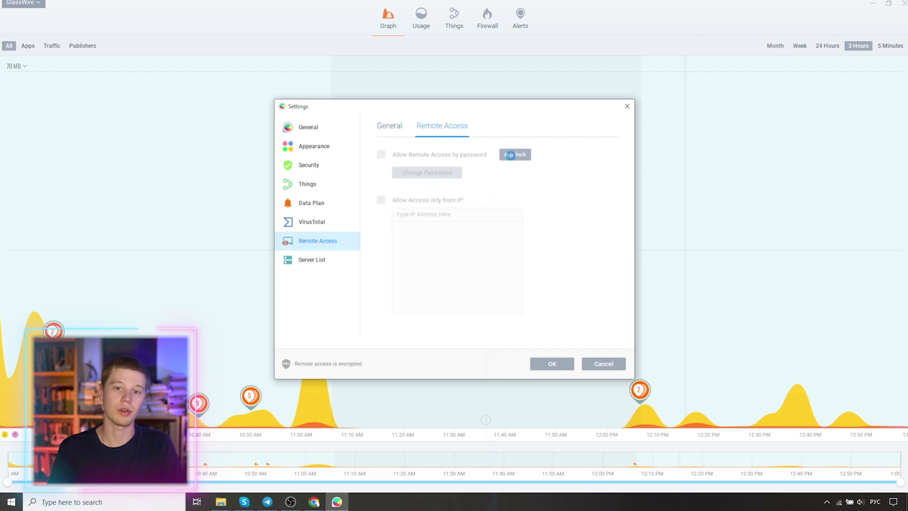
{"action": "left_click", "coordinate": [510, 155]}
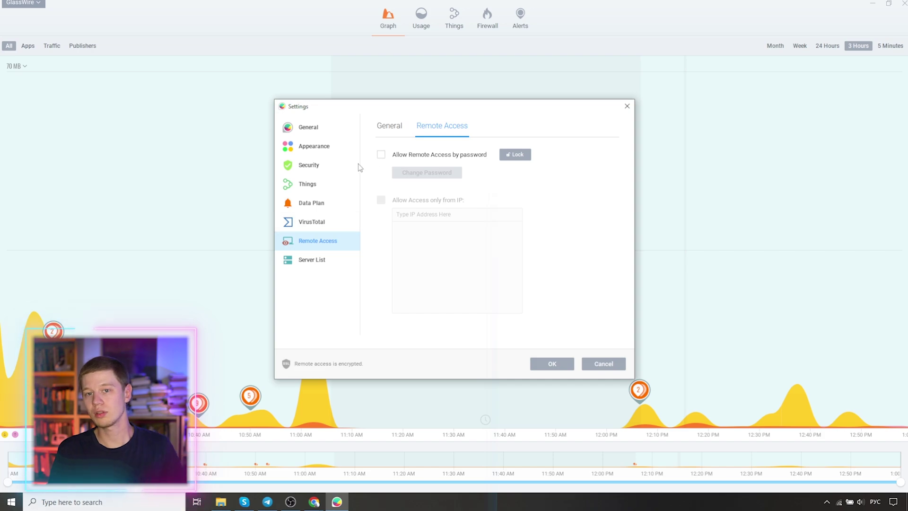
{"action": "left_click", "coordinate": [328, 255]}
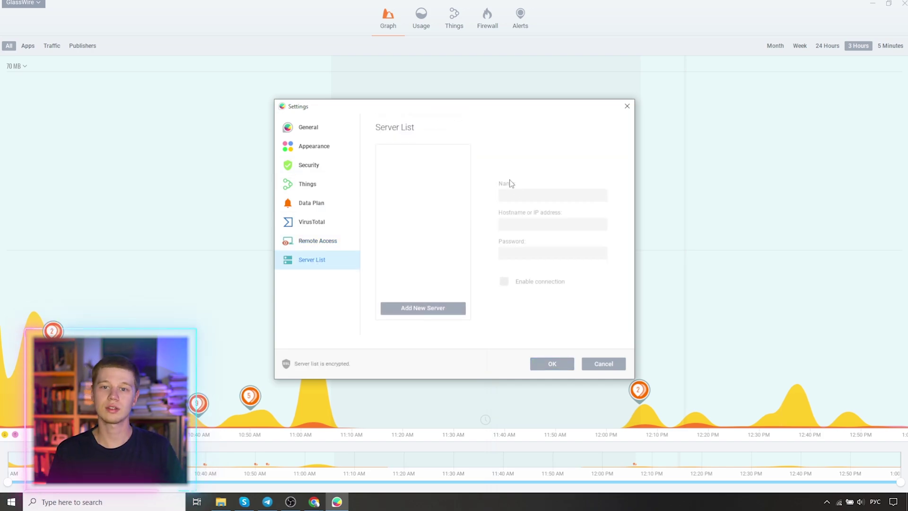
{"action": "left_click", "coordinate": [604, 364]}
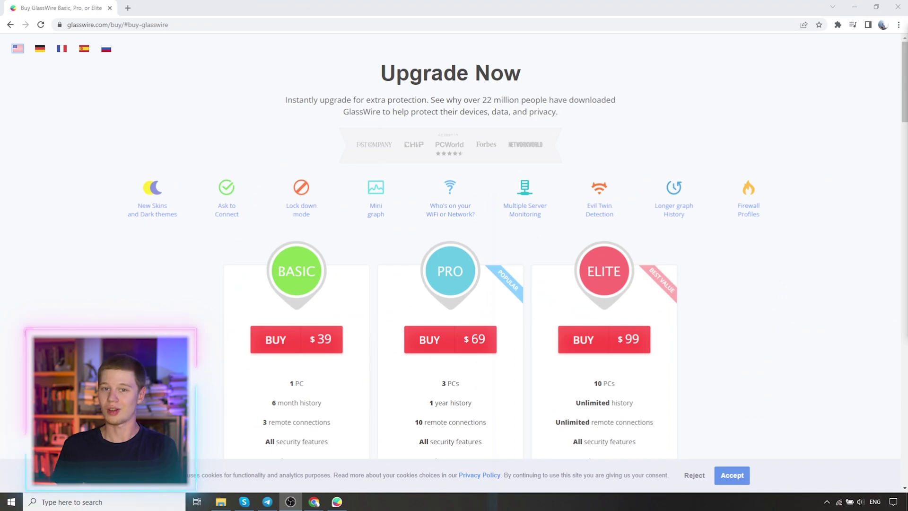
Bring up the GlassWire buy page in Chrome and scroll to Basic $39, Pro $69 and Elite $99
{"action": "key", "text": "alt+Tab"}
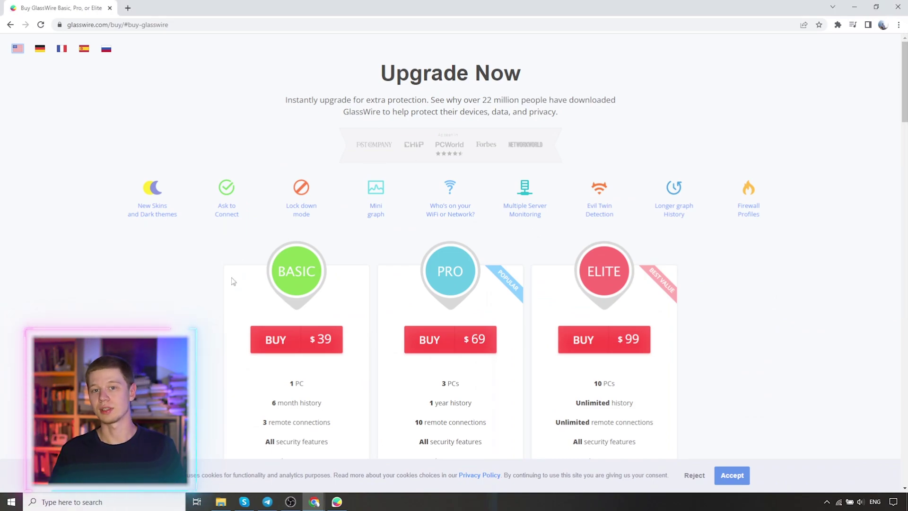
{"action": "scroll", "coordinate": [231, 281], "scroll_direction": "down", "scroll_amount": 4}
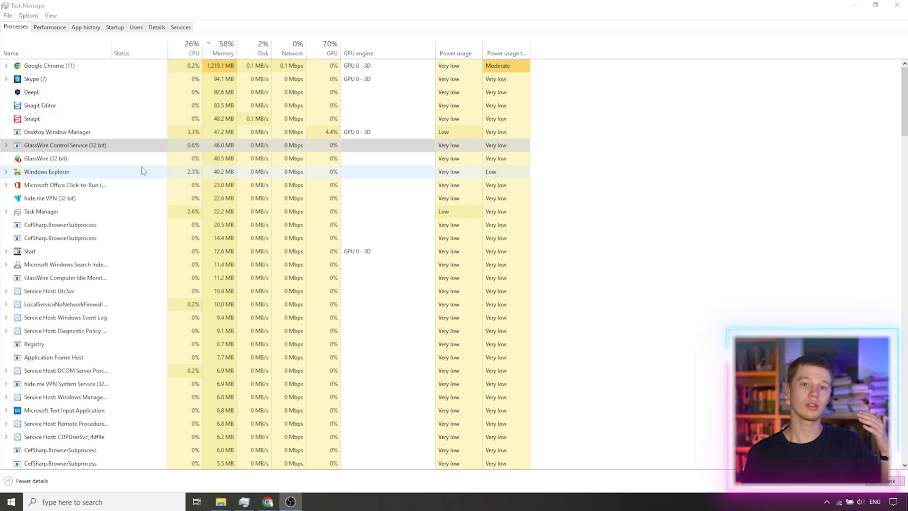
Select the GlassWire (32 bit) and Control Service (32 bit) processes: 40.5 MB versus 46.1 MB
{"action": "left_click", "coordinate": [190, 160]}
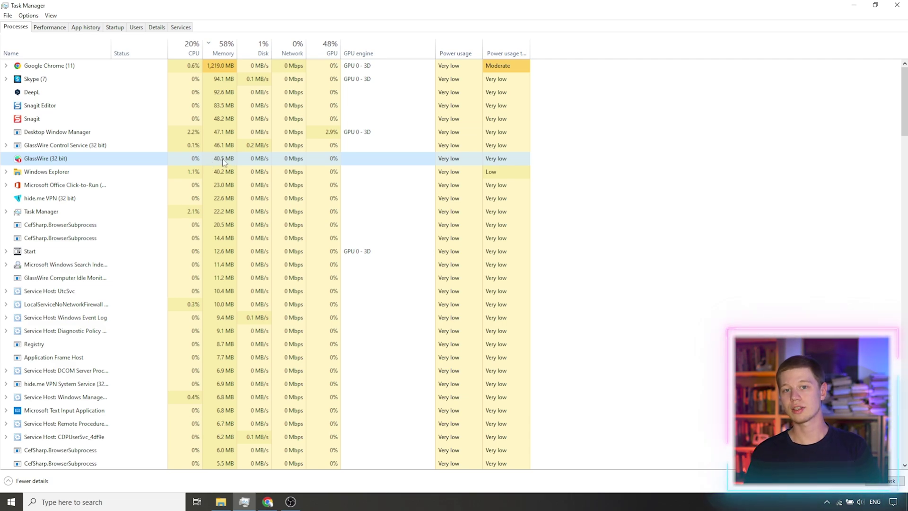
{"action": "left_click", "coordinate": [81, 148]}
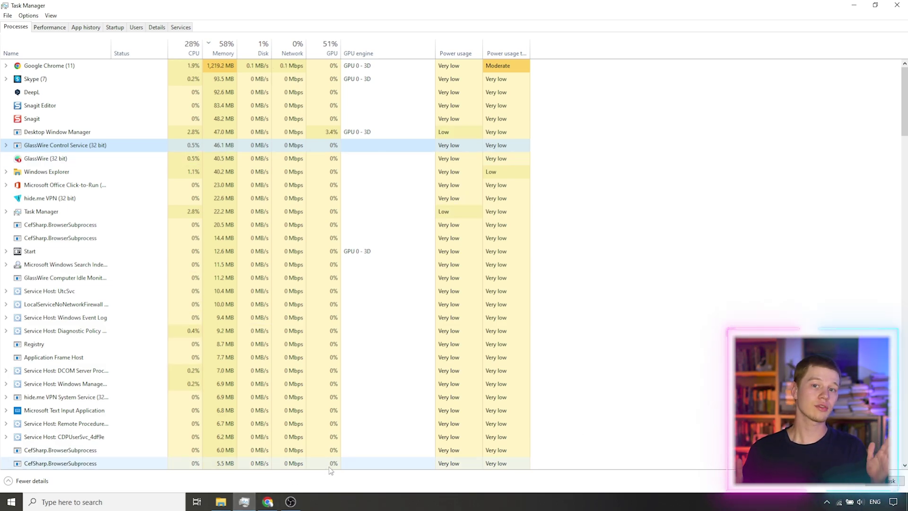
Launch GlassWire from the desktop and check its process in Task Manager: 7.1% CPU, 41.2 MB
{"action": "left_click", "coordinate": [855, 5]}
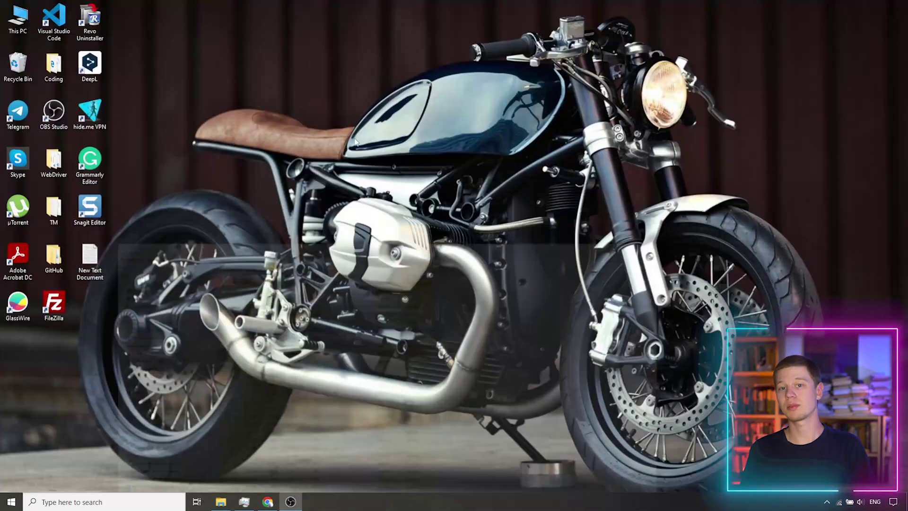
{"action": "double_click", "coordinate": [18, 305]}
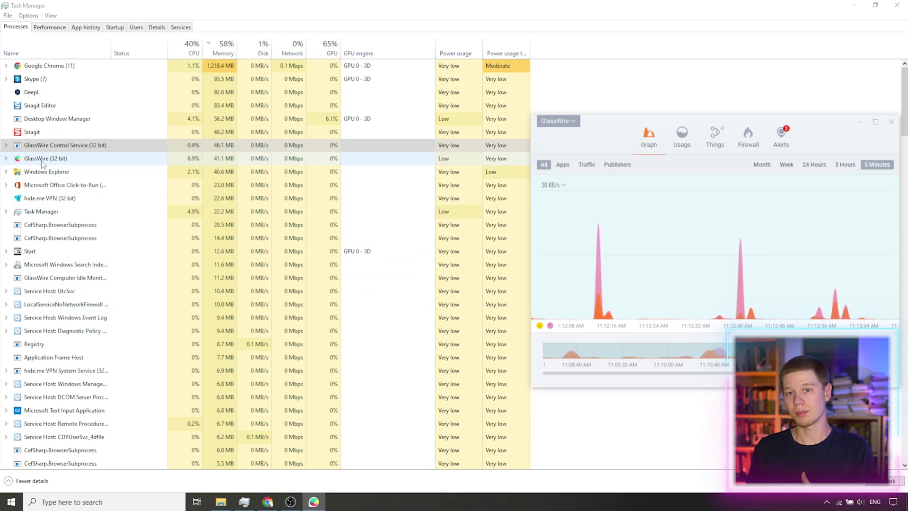
{"action": "left_click", "coordinate": [59, 163]}
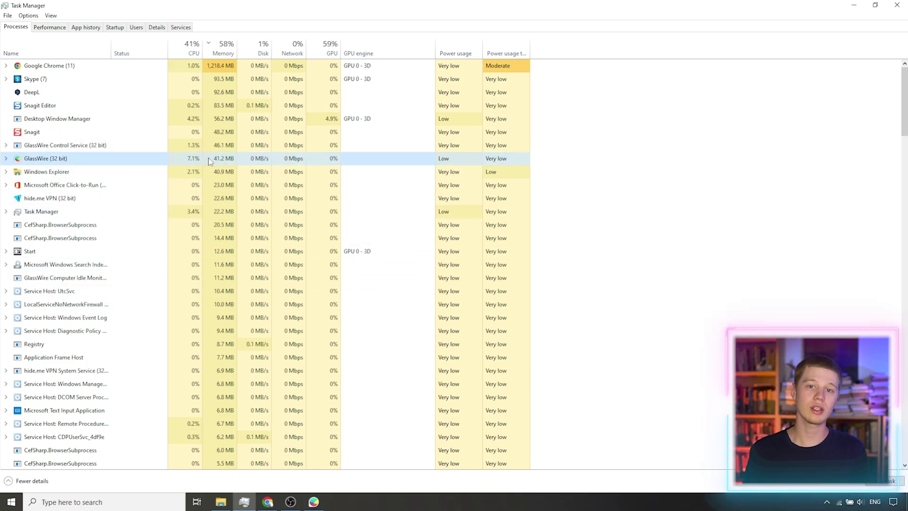